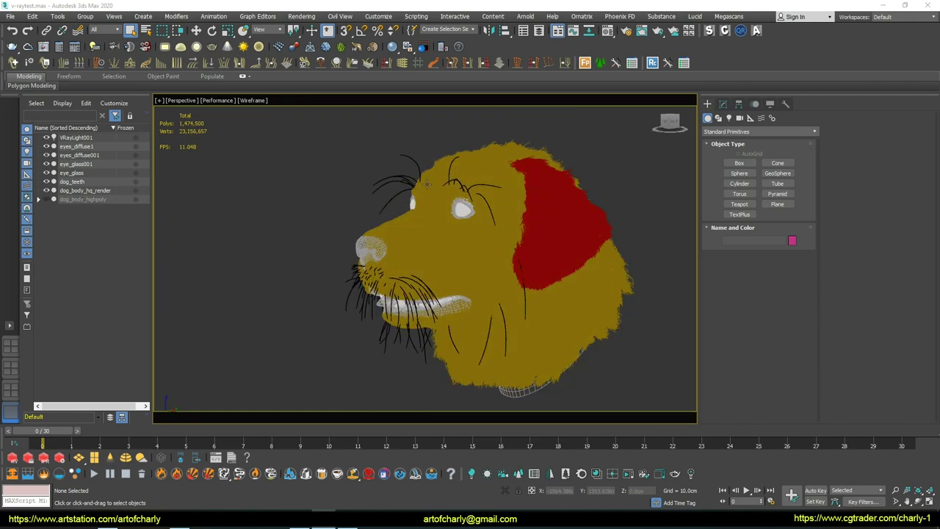
Select the head hair object and show its Ox Hair from Guides settings (render count 800000)
left_click(38, 199)
left_click(74, 217)
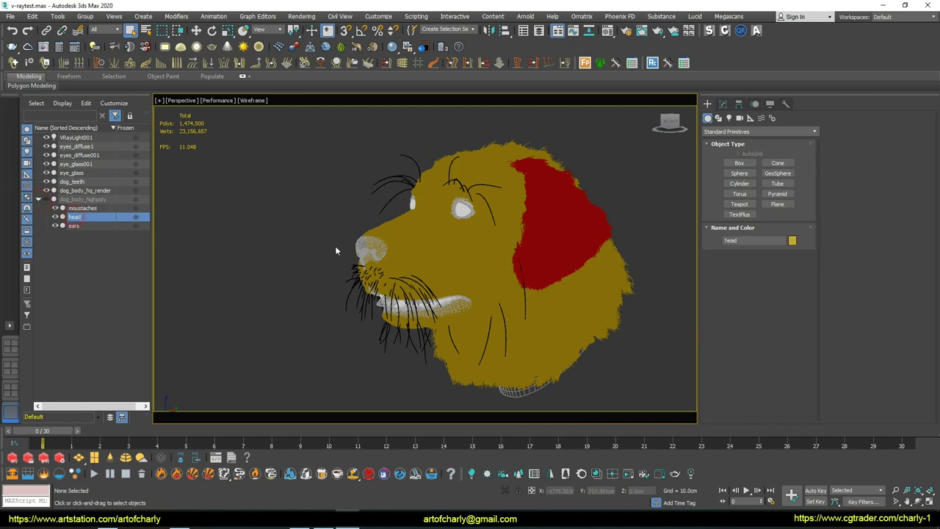
left_click(723, 103)
left_click(761, 229)
left_click(761, 237)
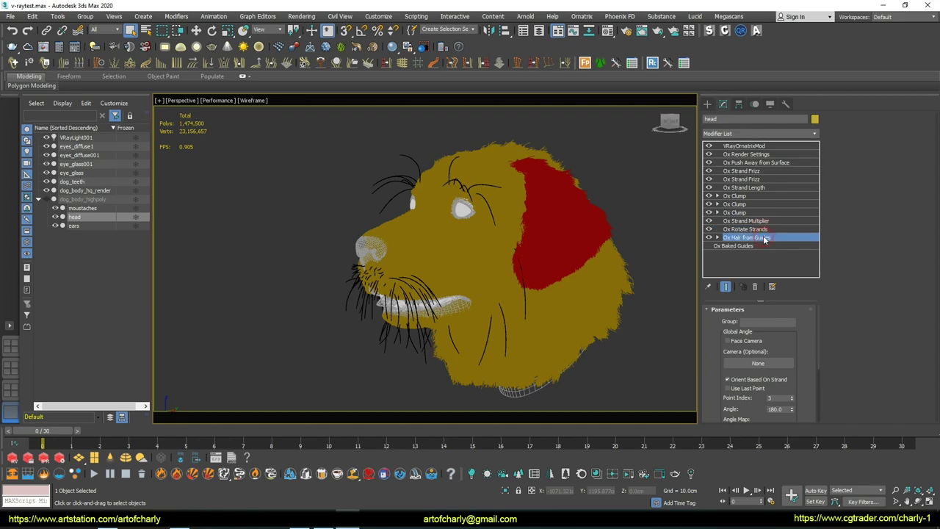
left_click(894, 160)
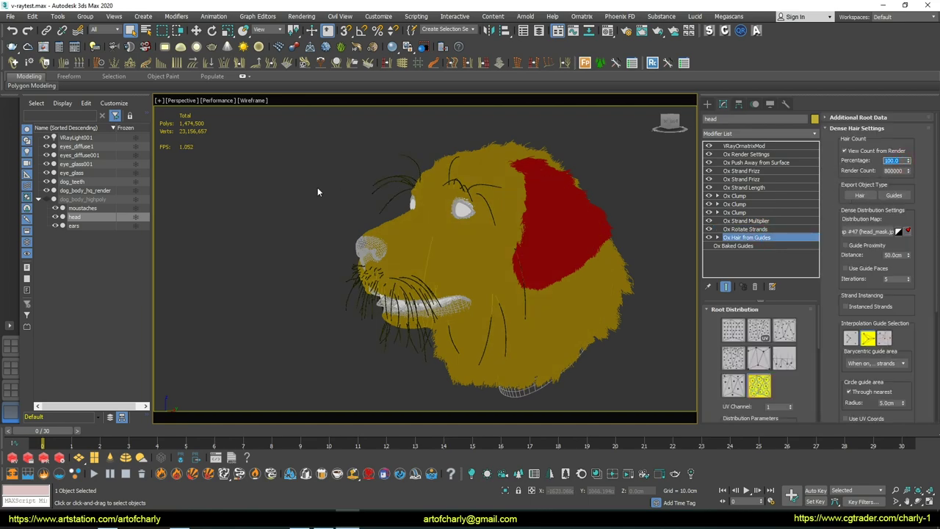
Select the ears hair object and check its Ox Hair render count of 300000
left_click(74, 225)
left_click(895, 171)
middle_click_drag(260, 178, 216, 147)
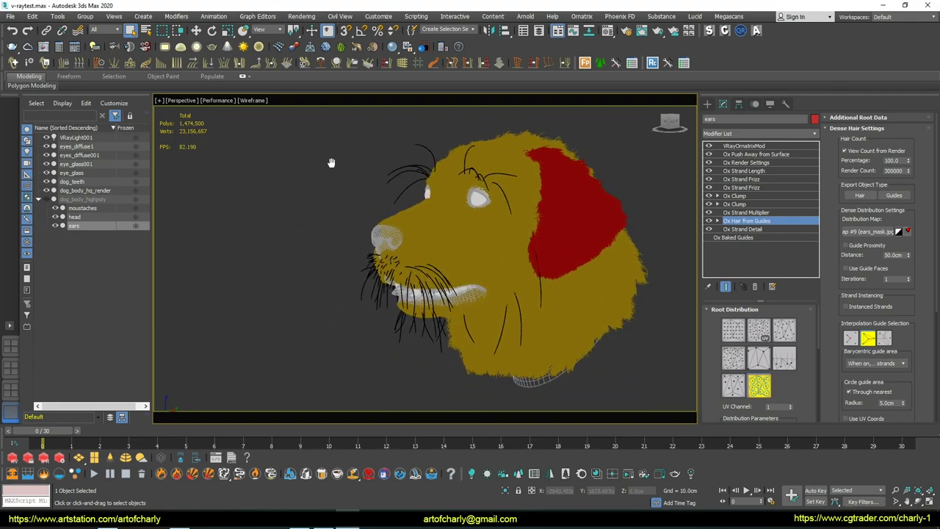
Deselect all, turn the dog head toward the viewer, and show the RTX 2080 Ti GPU monitor
key("e")
left_click(330, 160)
middle_click_drag(330, 160, 345, 176, "alt")
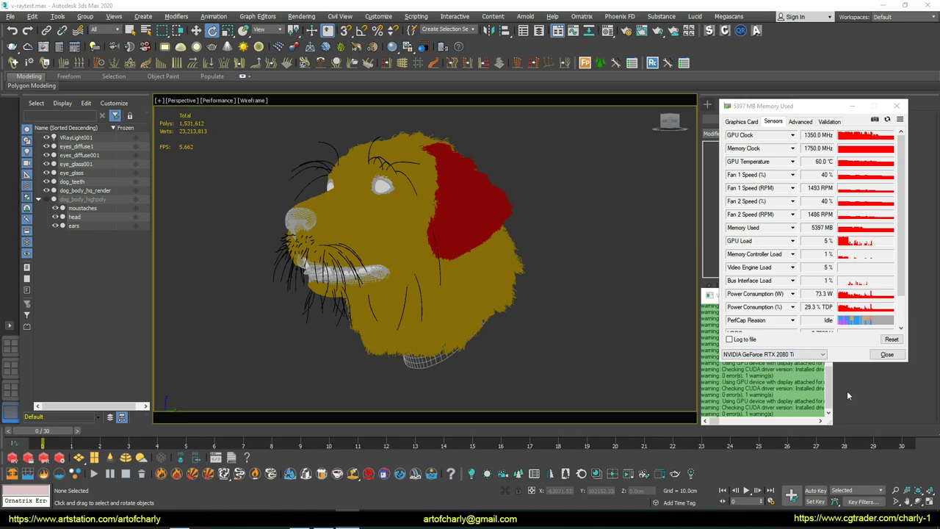
mouse_move(767, 339)
left_mouse_down()
mouse_move(725, 356)
mouse_move(808, 360)
mouse_move(735, 349)
left_mouse_up()
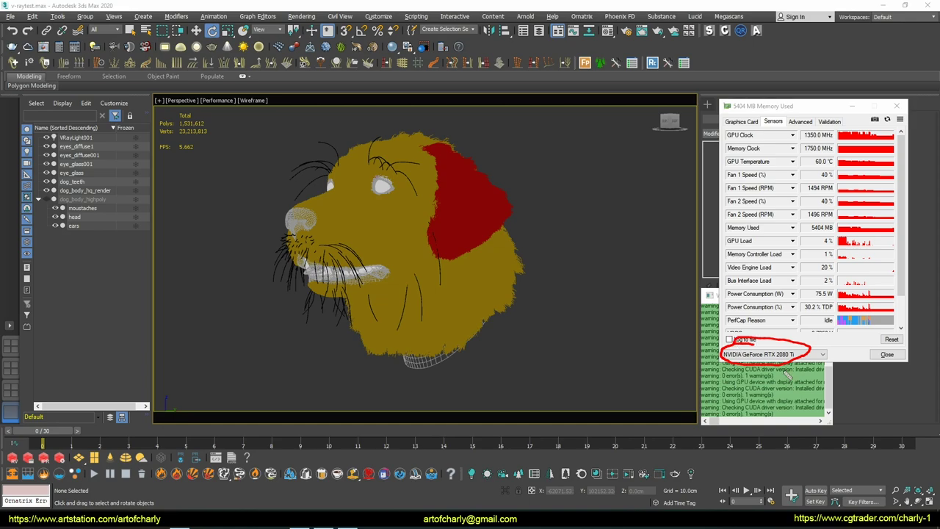
key("Escape")
left_click(301, 16)
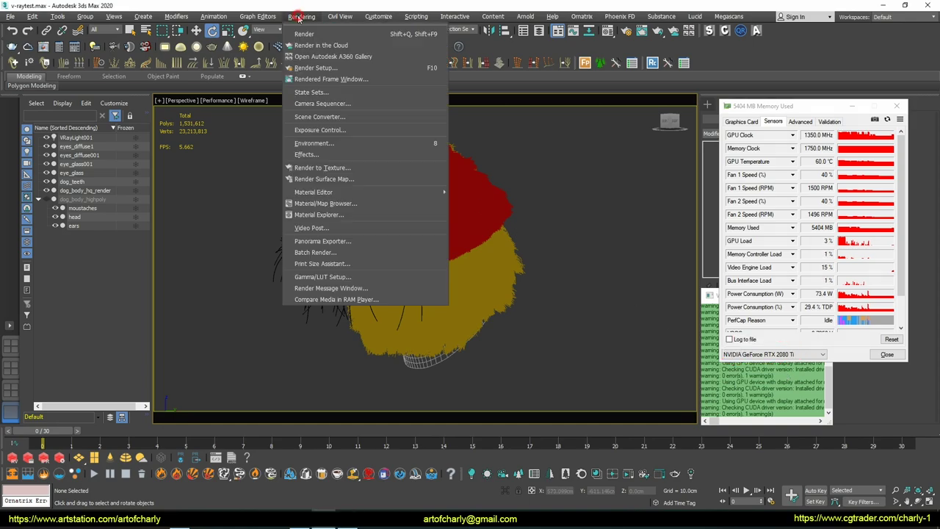
Enable both the i9-9900K CPU and the RTX 2080 Ti as V-Ray GPU render devices
left_click(323, 76)
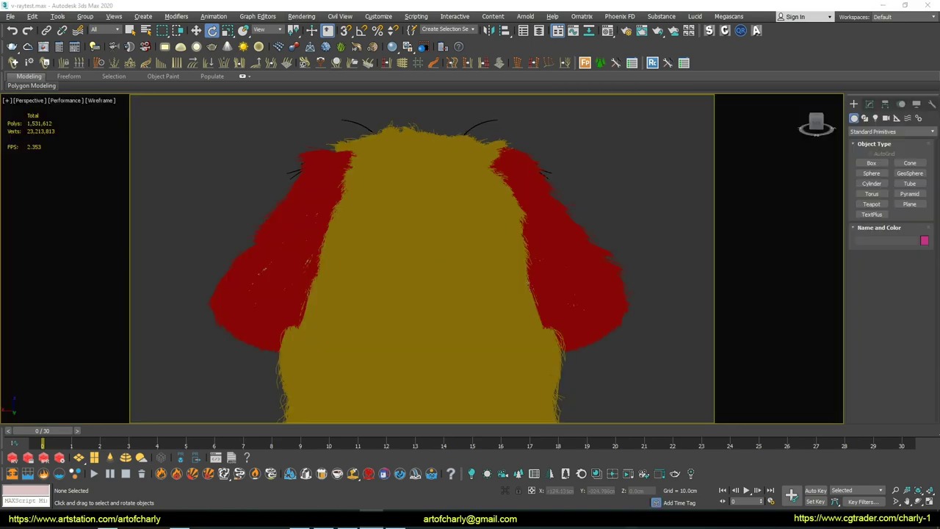
left_click(296, 17)
left_click(318, 67)
left_click_drag(174, 87, 518, 94)
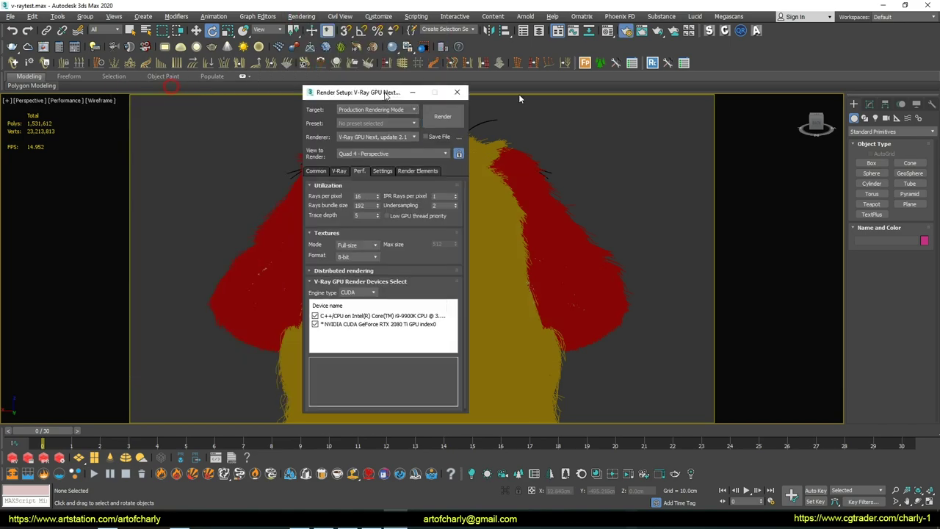
left_click_drag(385, 95, 665, 79)
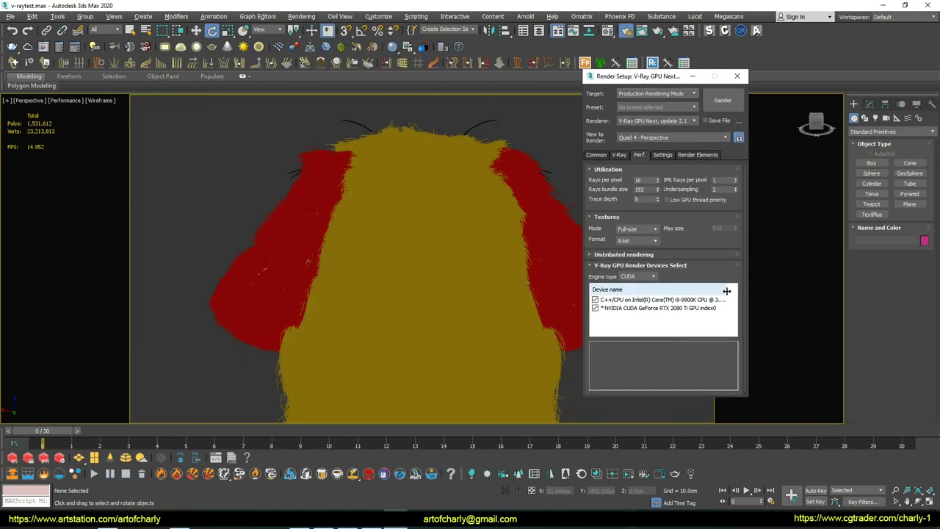
left_click_drag(726, 291, 760, 287)
left_click(692, 336)
left_click_drag(706, 338, 680, 331)
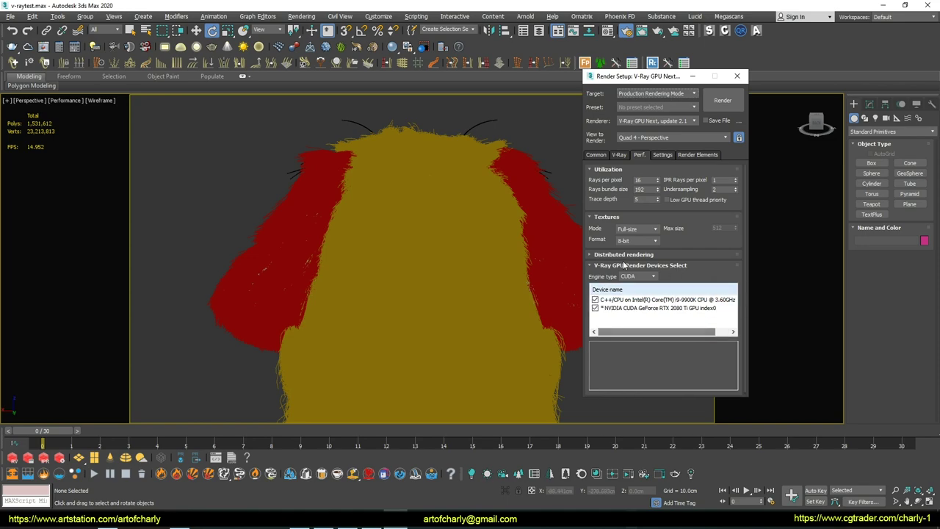
left_click(740, 77)
left_click(65, 100)
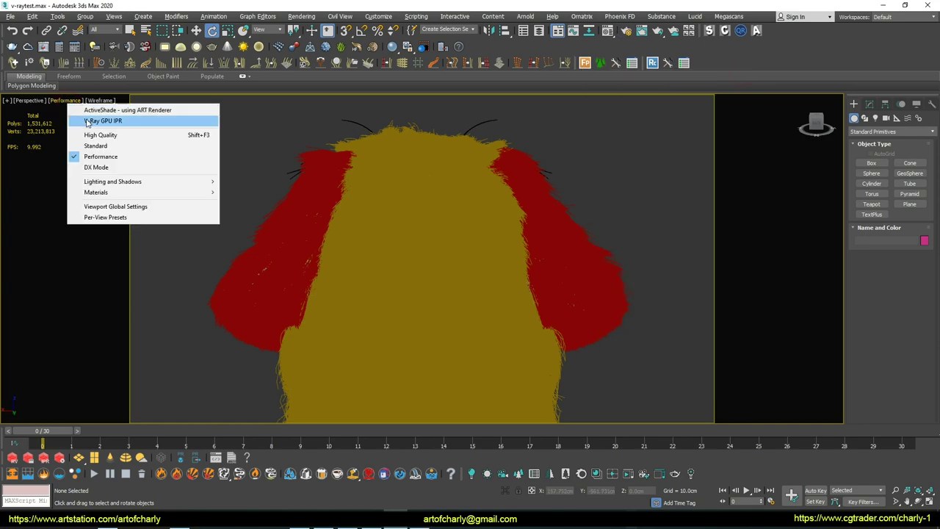
Start the V-Ray GPU IPR in the viewport and orbit to a frontal view of the dog
left_click(107, 122)
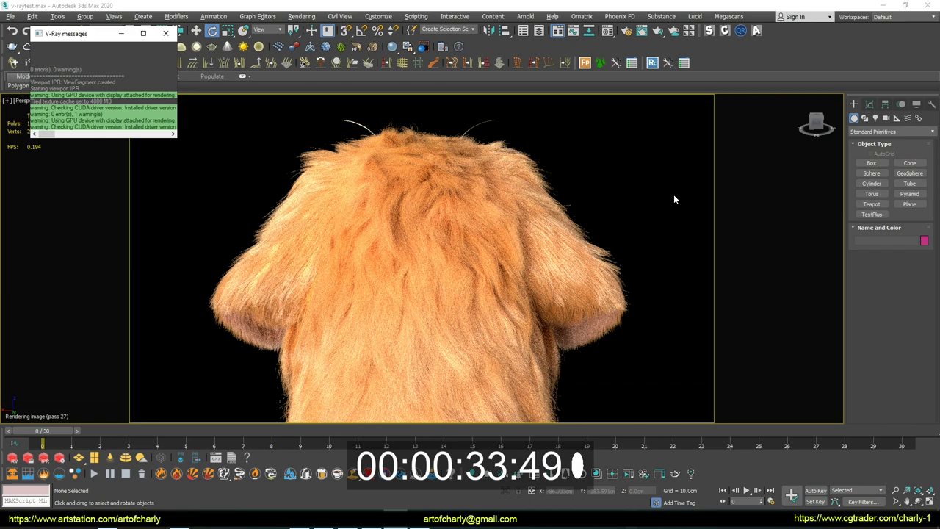
left_click(617, 212)
middle_click_drag(617, 215, 715, 192, "alt")
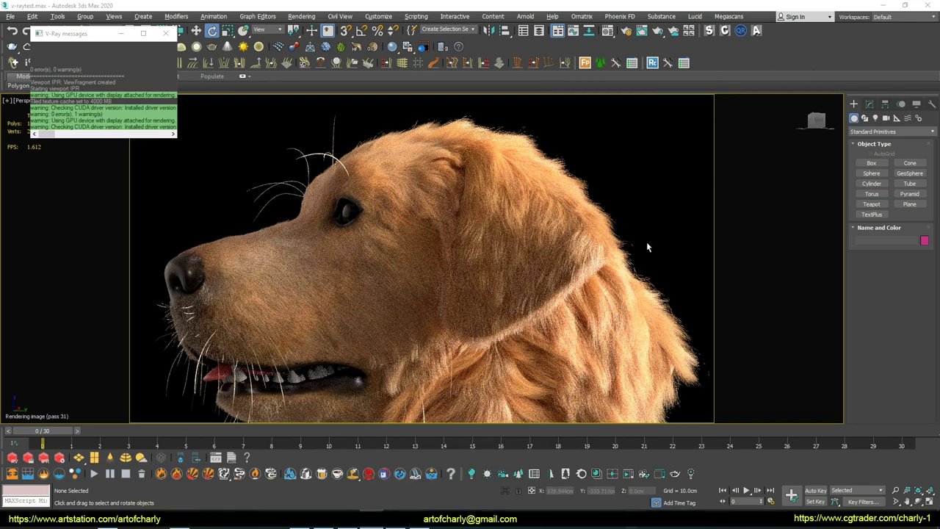
middle_click_drag(652, 247, 722, 250, "alt")
middle_click_drag(676, 299, 659, 281)
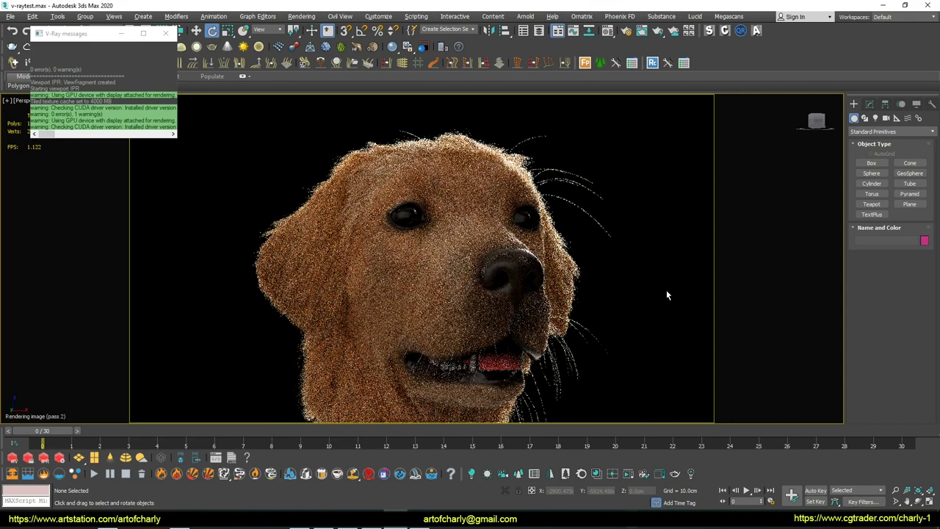
Rotate the V-Ray light around the dog, then maximize the rendered perspective view
left_click(666, 290)
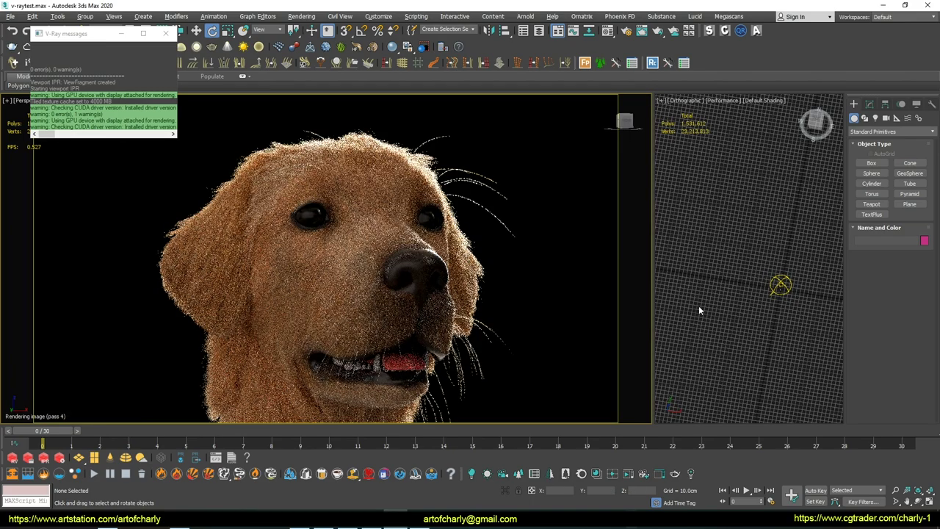
left_click(780, 284)
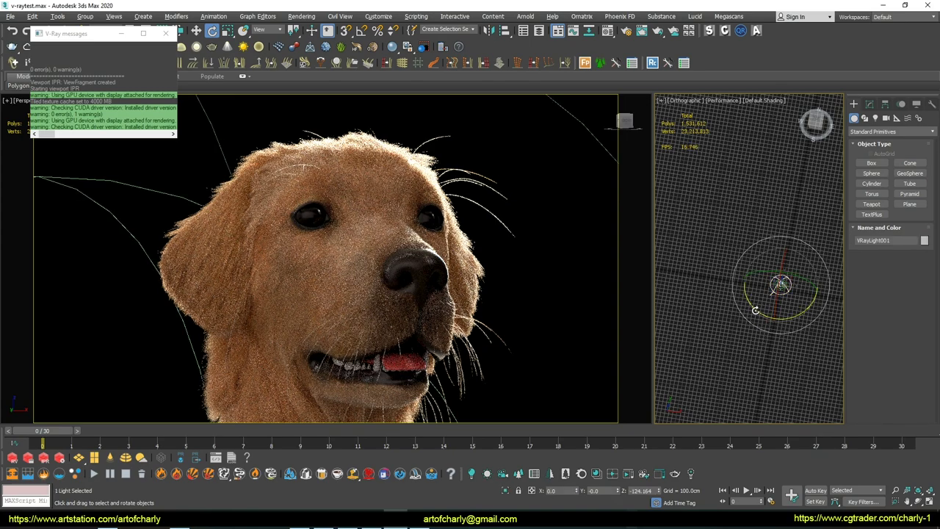
left_click_drag(761, 315, 725, 296)
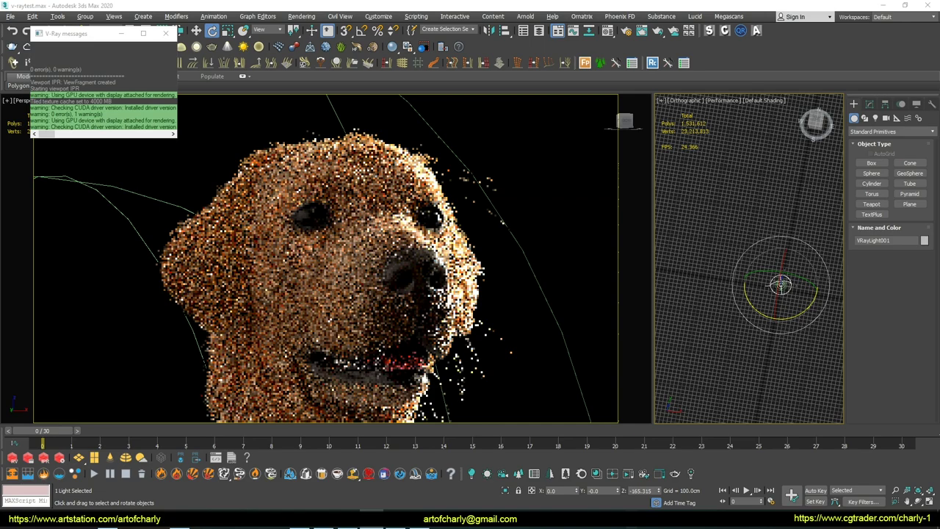
left_click_drag(756, 315, 754, 311)
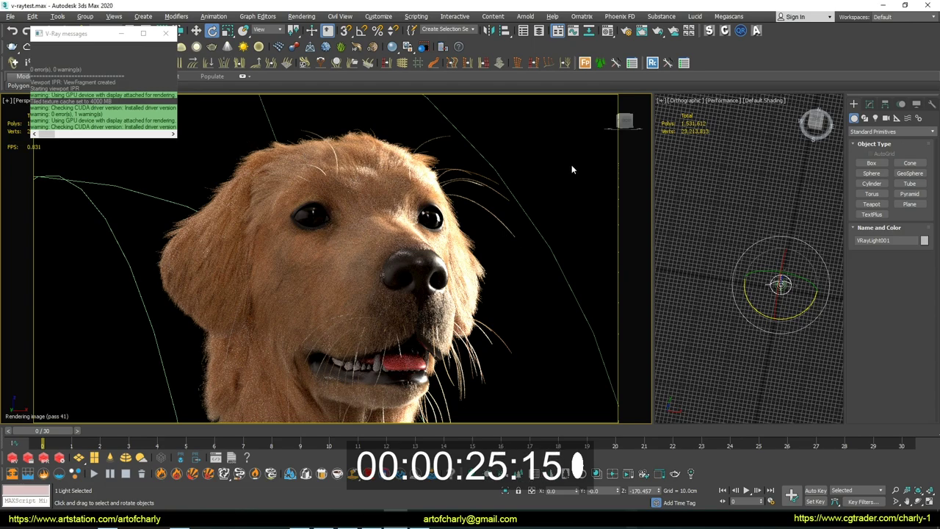
key("alt+w")
left_click(165, 33)
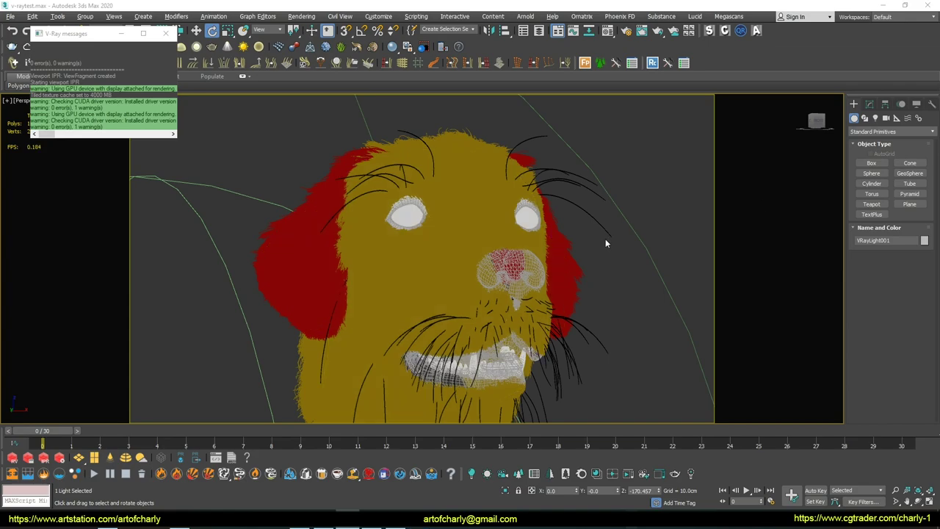
left_click(165, 34)
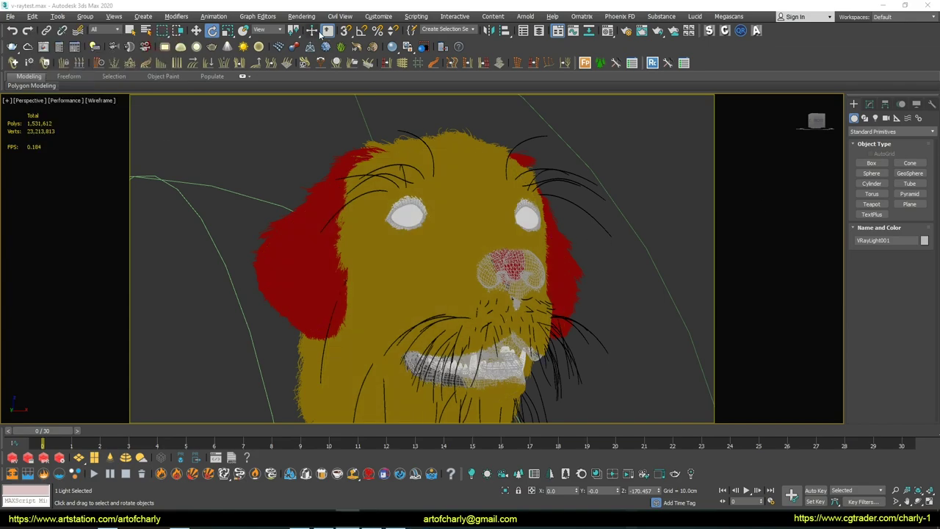
Disable the CPU render device so V-Ray GPU uses only the RTX 2080 Ti, and restart IPR
left_click(302, 16)
left_click(316, 67)
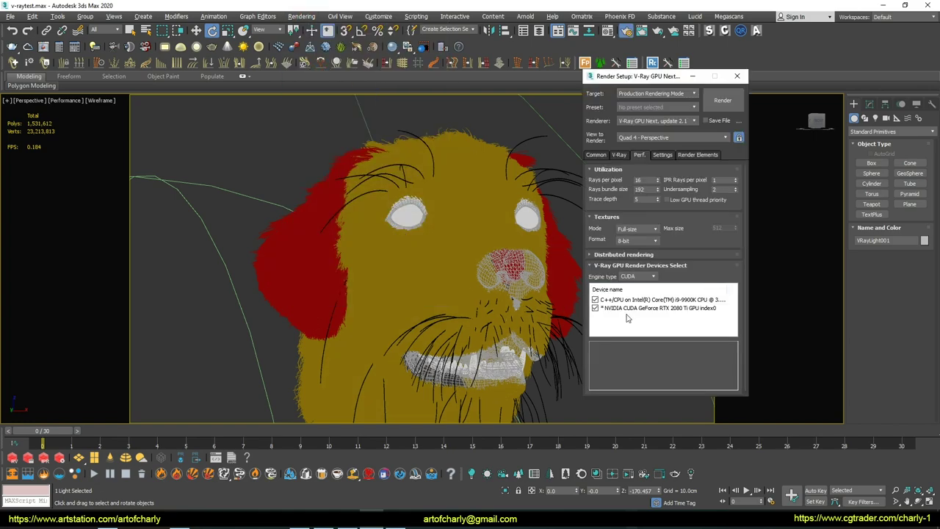
left_click(595, 299)
left_click(736, 76)
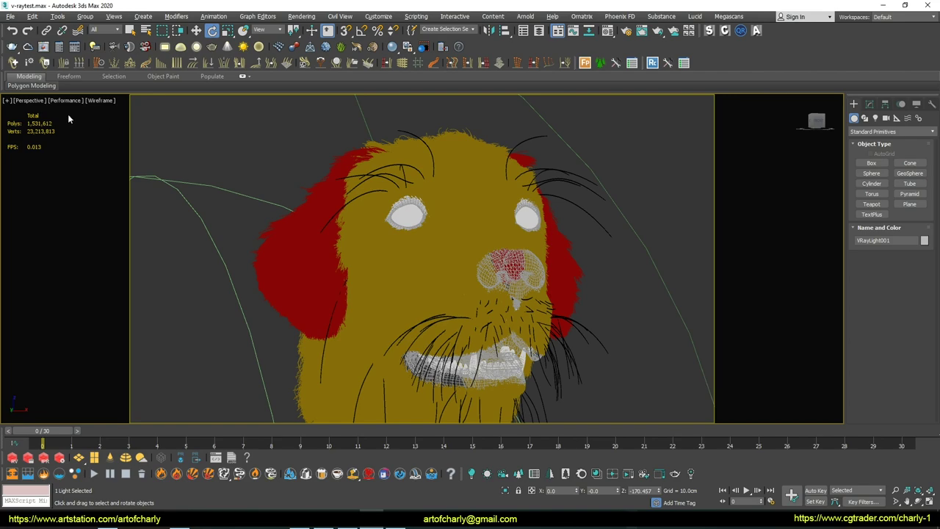
left_click(76, 102)
left_click(116, 123)
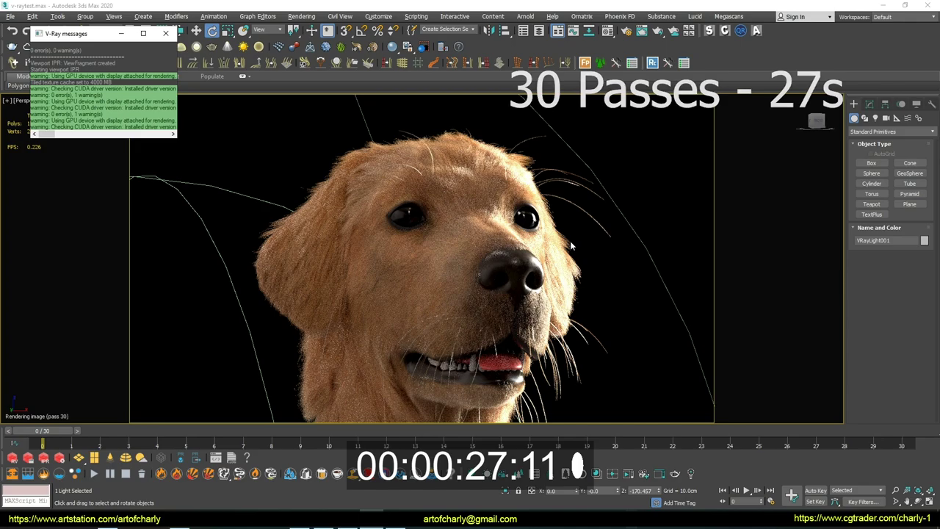
Orbit the re-rendering view to the dog's left profile and dismiss the V-Ray messages window
left_click_drag(618, 255, 580, 266)
middle_click_drag(580, 266, 495, 267, "alt")
left_click(169, 40)
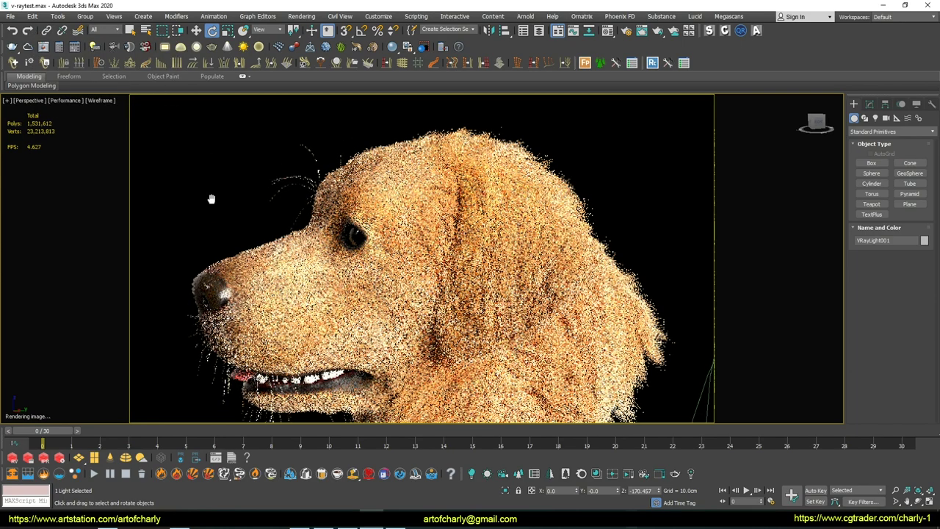
Pan the dog's profile render higher and to the right and let it refine
middle_click_drag(237, 178, 285, 184, "alt")
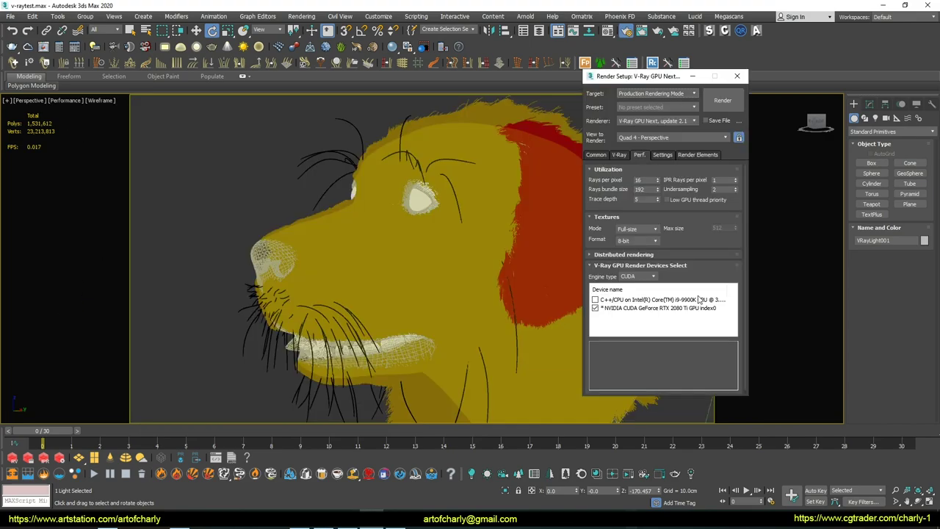
mouse_move(646, 267)
left_mouse_down()
mouse_move(590, 277)
mouse_move(608, 289)
mouse_move(689, 282)
mouse_move(590, 263)
left_mouse_up()
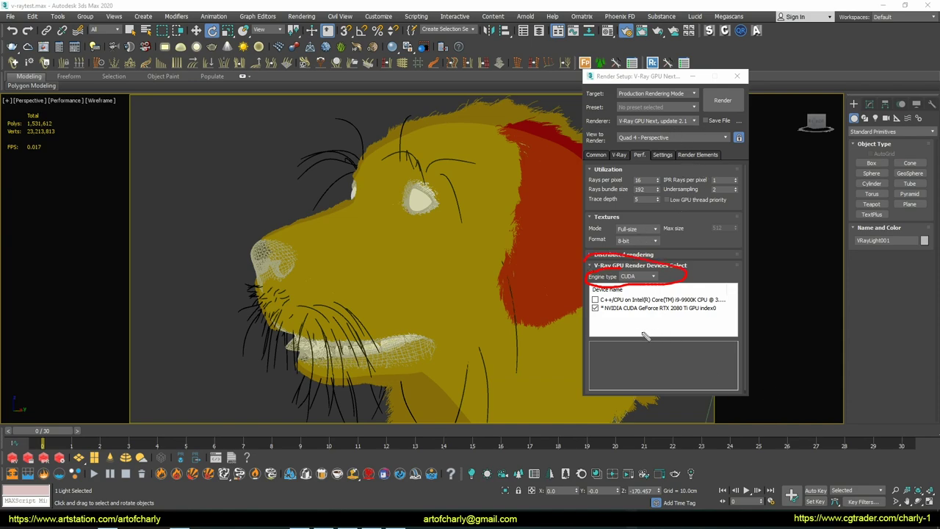
Switch the V-Ray GPU engine type from CUDA to RTX
key("e")
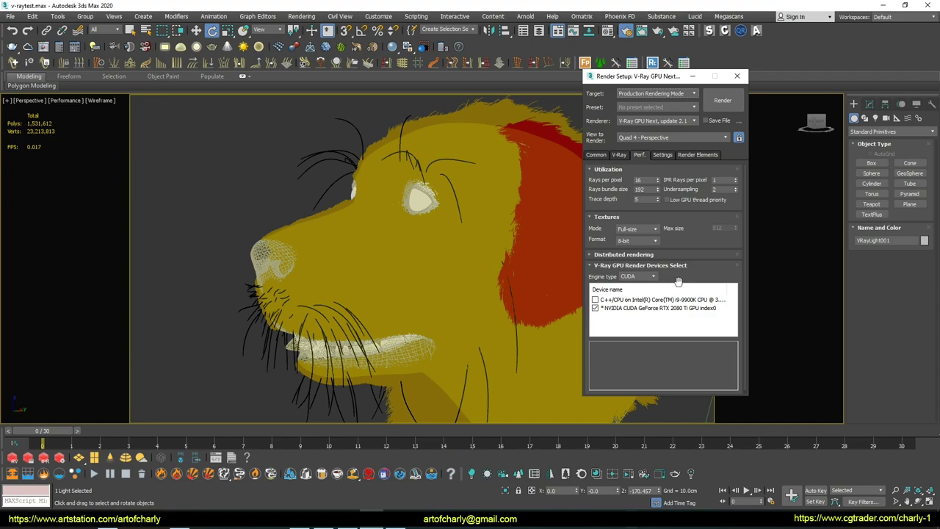
left_click(649, 277)
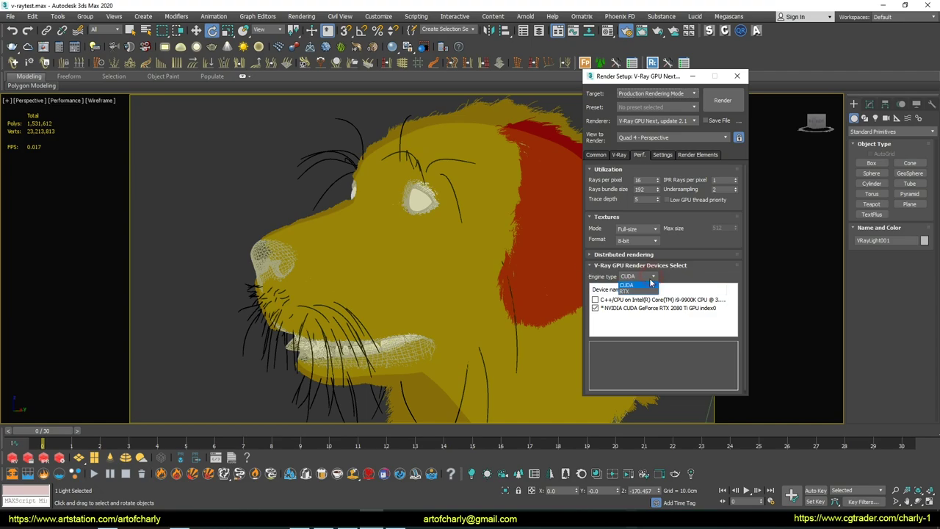
left_click(627, 291)
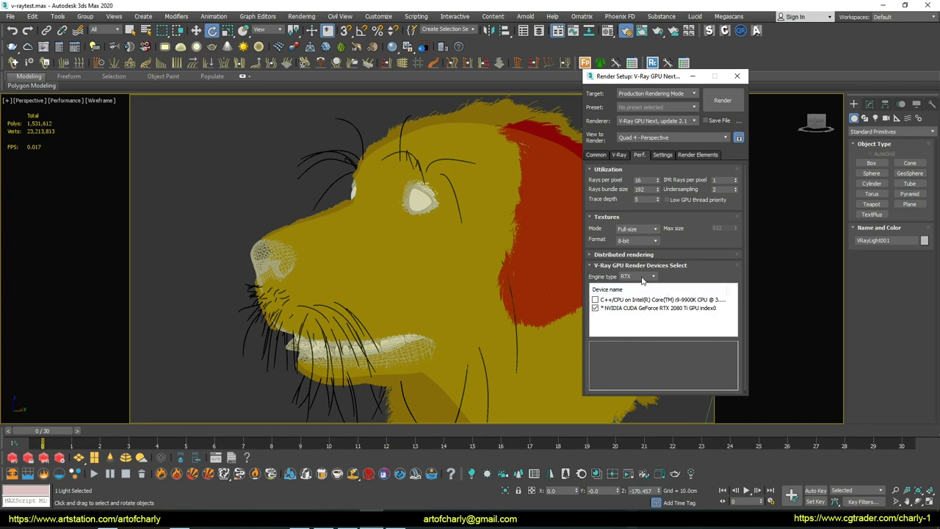
left_click(736, 75)
left_click(83, 100)
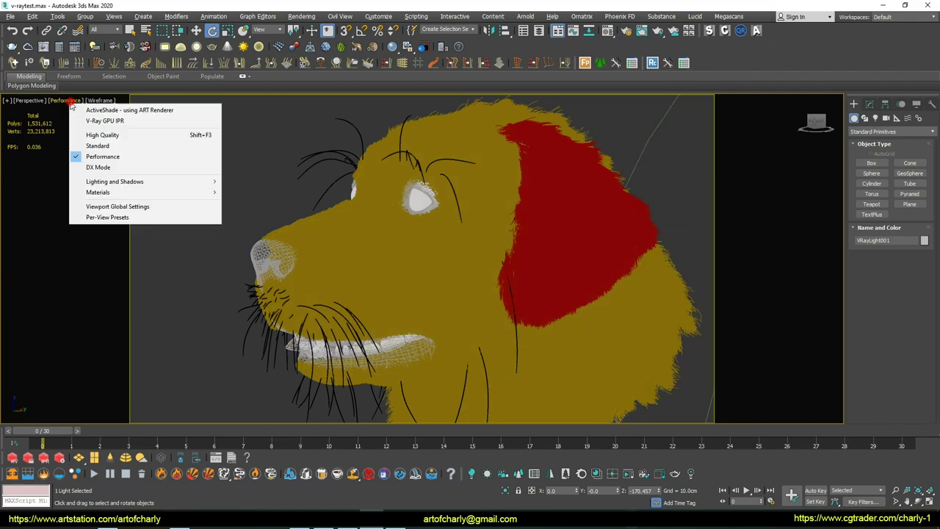
Restart the V-Ray GPU IPR in the viewport on the RTX engine
left_click(111, 122)
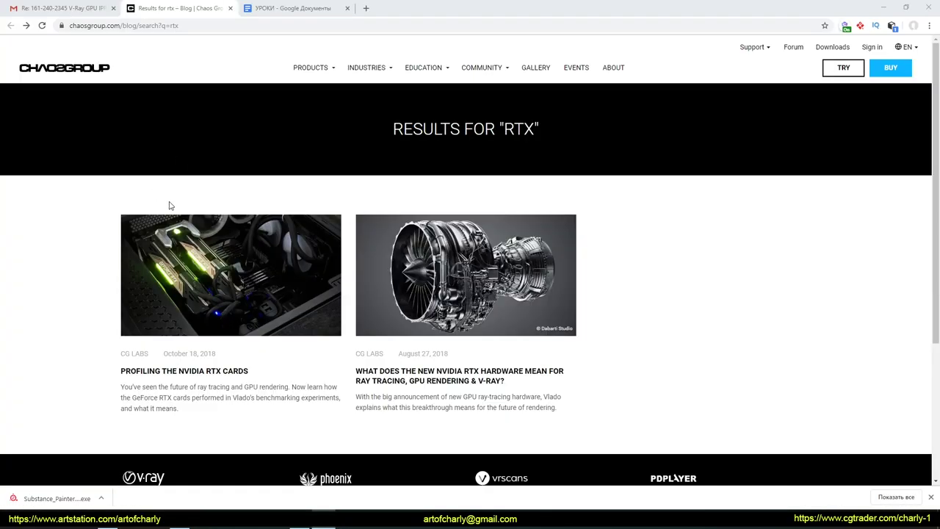
Open the 'Profiling the NVIDIA RTX cards' article and scroll to its NVLink performance chart
mouse_move(204, 204)
left_mouse_down()
mouse_move(133, 218)
mouse_move(178, 393)
mouse_move(347, 194)
mouse_move(132, 274)
left_mouse_up()
mouse_move(124, 374)
left_mouse_down()
mouse_move(255, 381)
mouse_move(289, 362)
mouse_move(283, 386)
left_mouse_up()
left_click(281, 359)
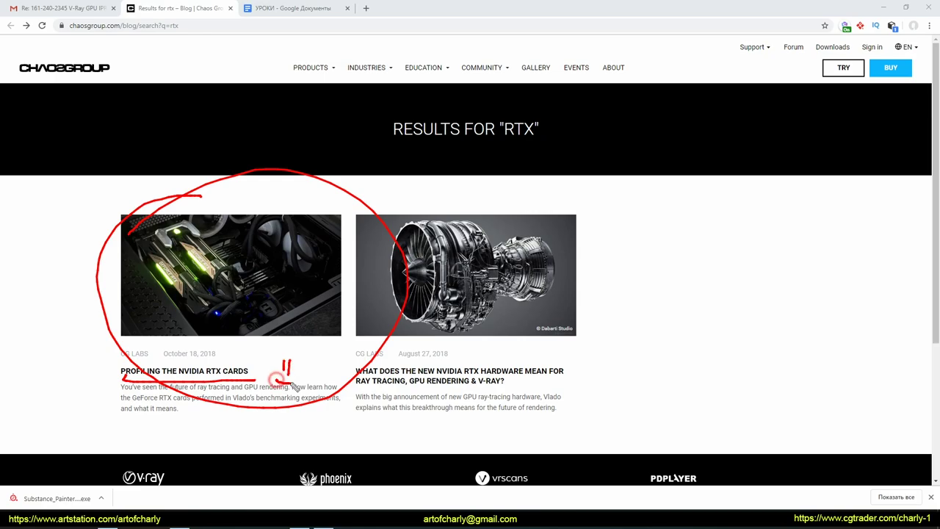
left_click(287, 378)
scroll(401, 192, "down", 12)
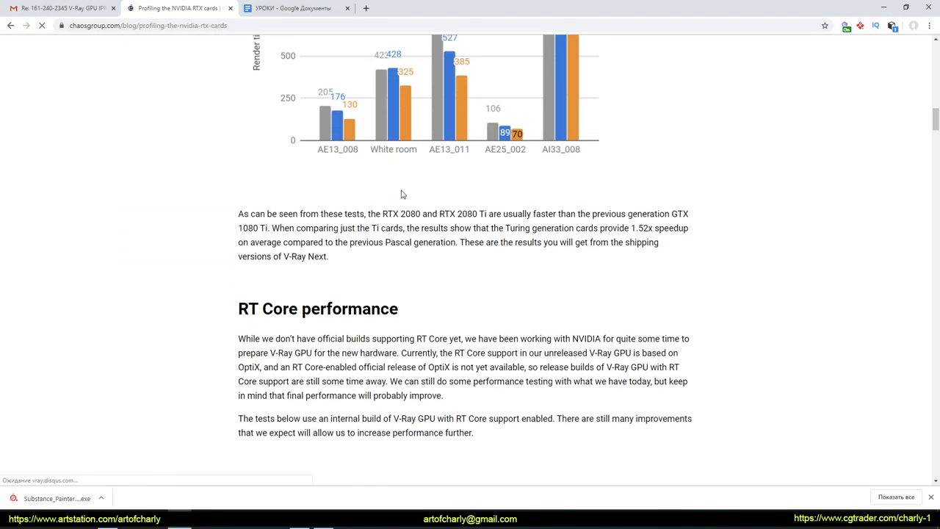
scroll(492, 213, "down", 15)
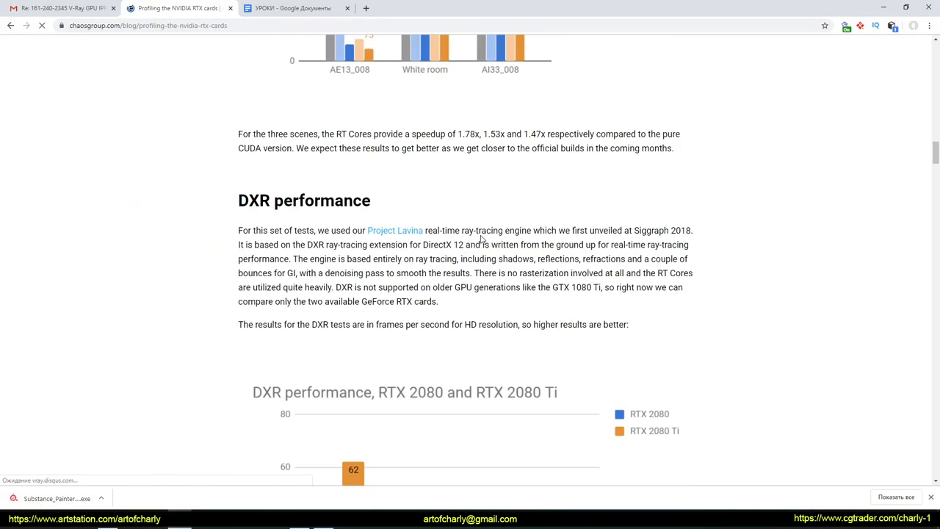
scroll(482, 239, "down", 15)
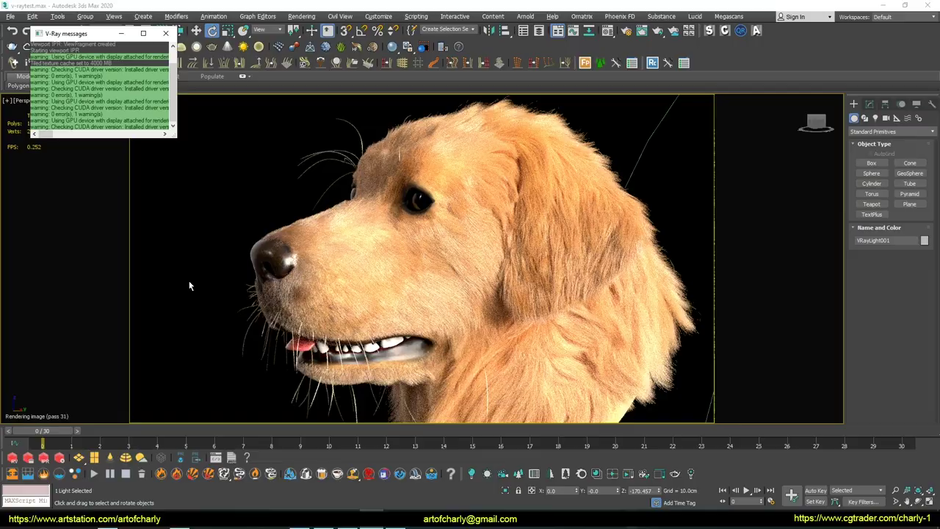
middle_click_drag(189, 280, 244, 298, "alt")
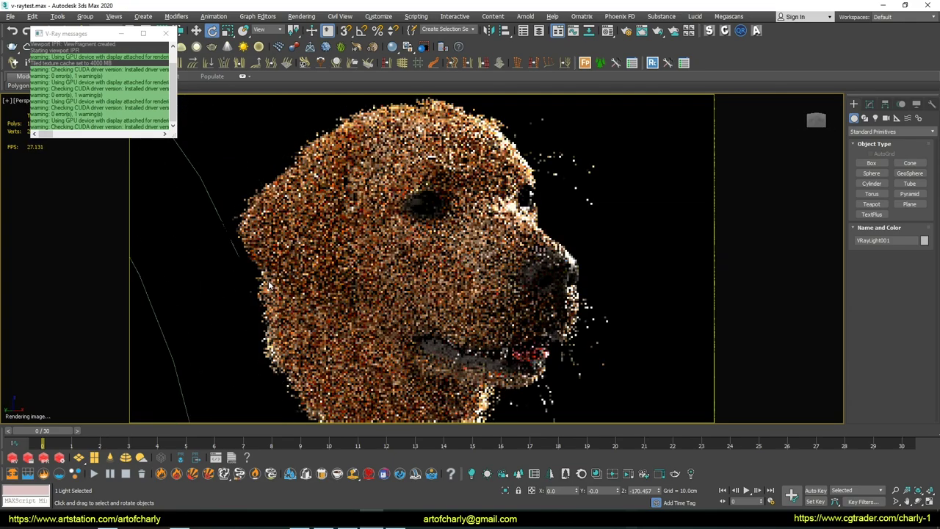
Orbit to a three-quarter front view of the furred dog and close the V-Ray messages window
middle_click_drag(617, 213, 658, 194, "alt")
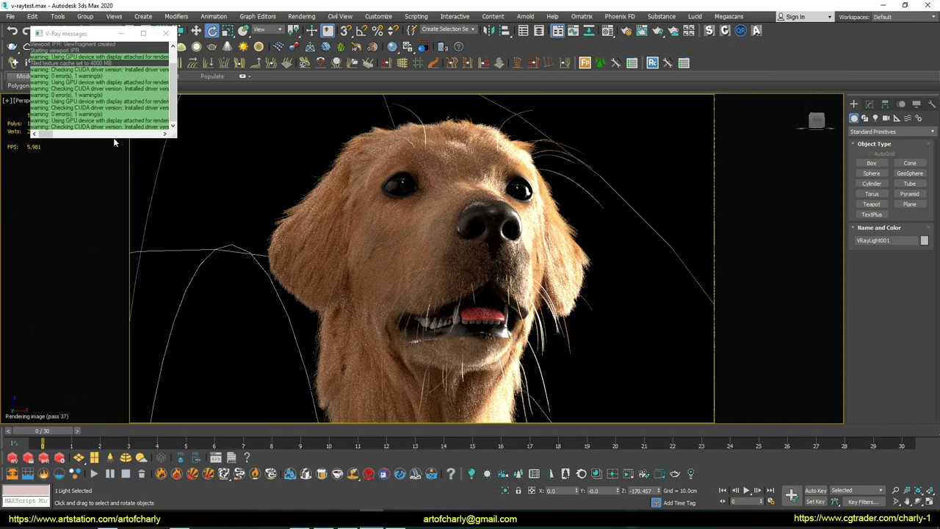
left_click(166, 33)
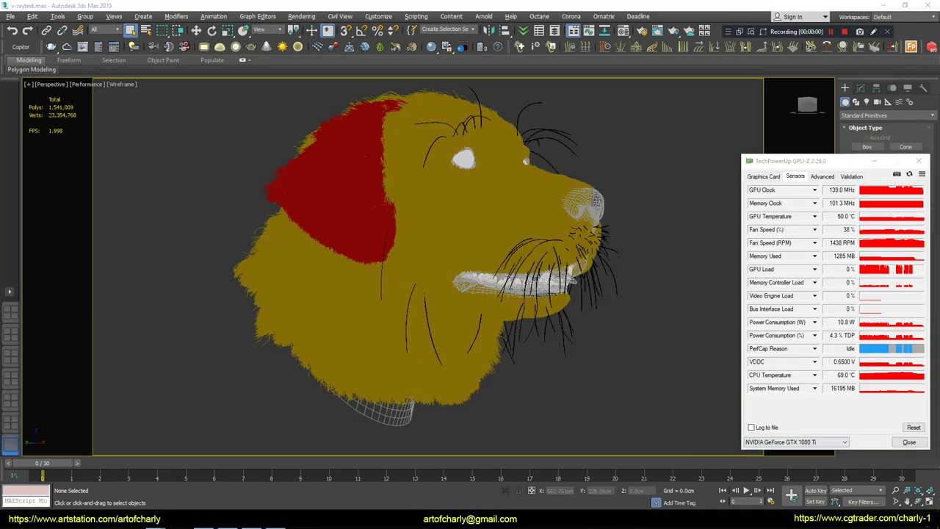
left_click(796, 442)
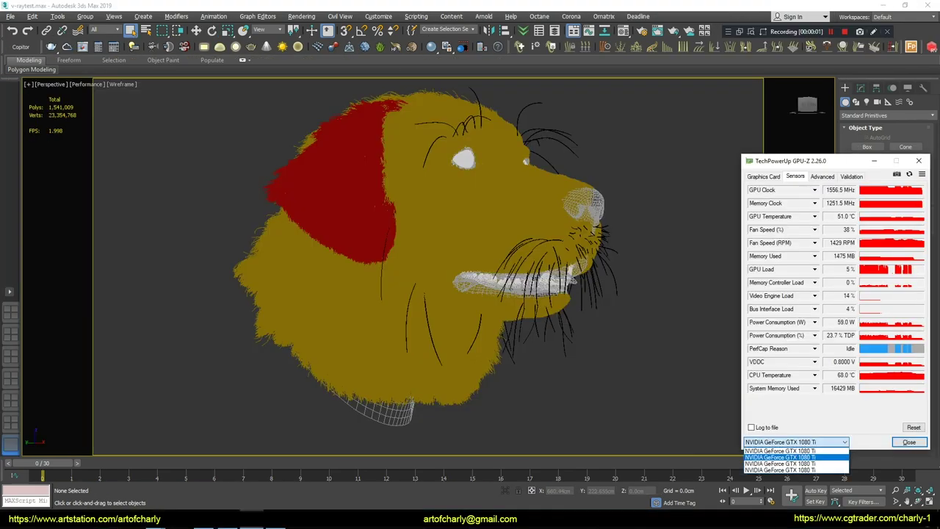
left_click(780, 450)
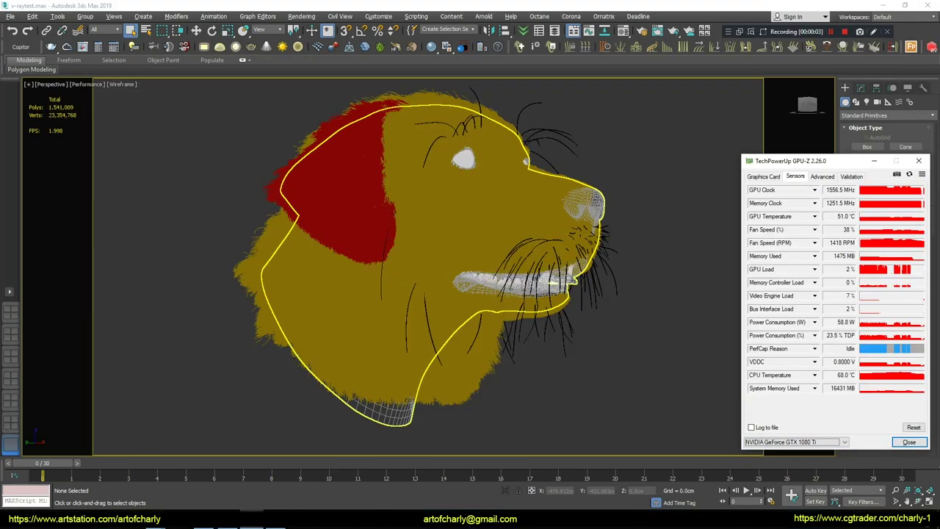
left_click(301, 16)
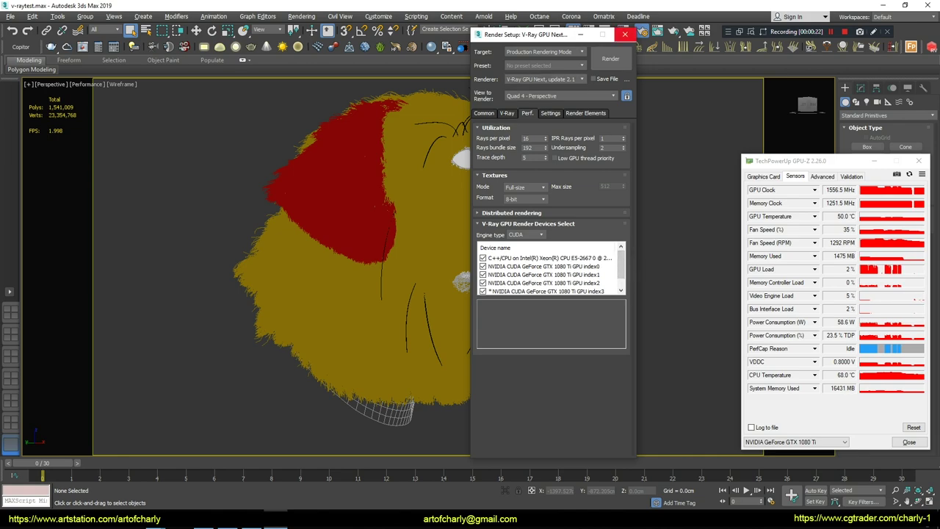
left_click(625, 34)
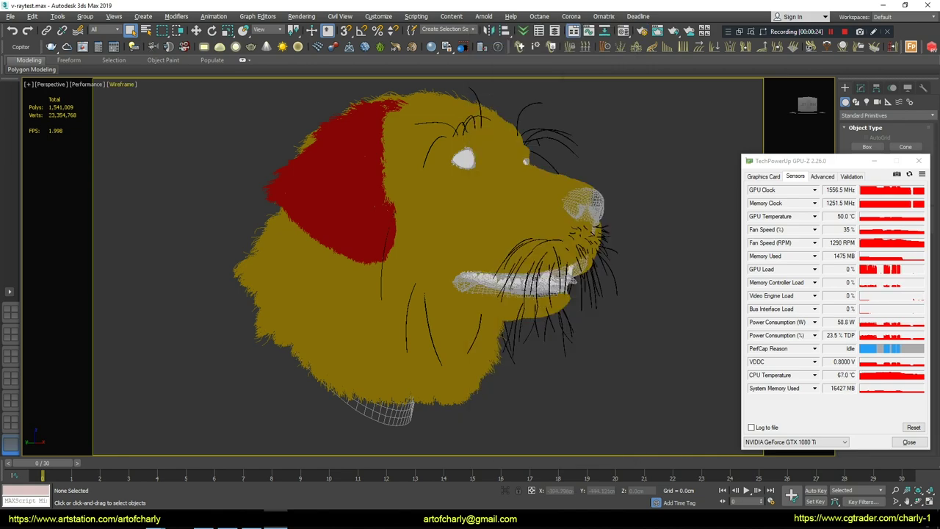
left_click(87, 84)
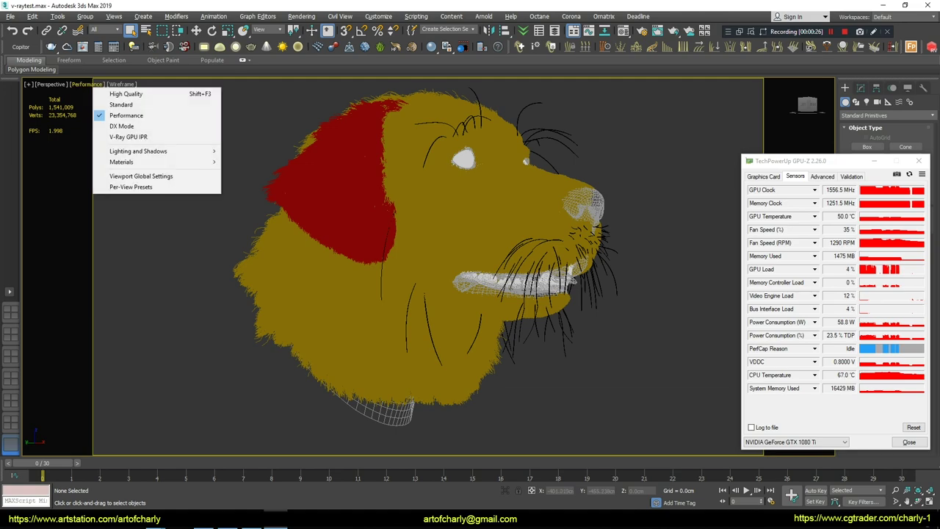
Switch the perspective viewport to a live V-Ray GPU IPR render of the retriever head
left_click(129, 136)
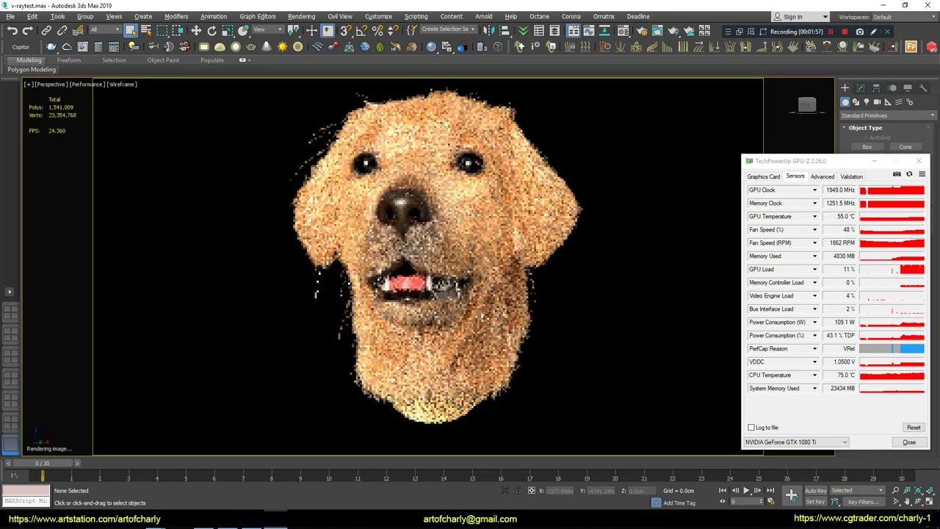
Turn the dog head round to show its hollow neck opening and side profile, zooming in
key("shift+z")
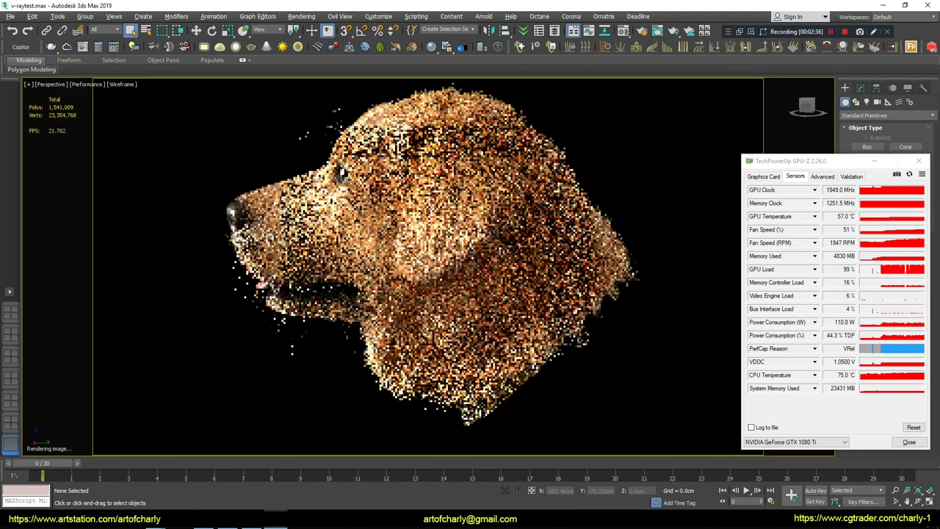
middle_click_drag(470, 264, 419, 265, "alt")
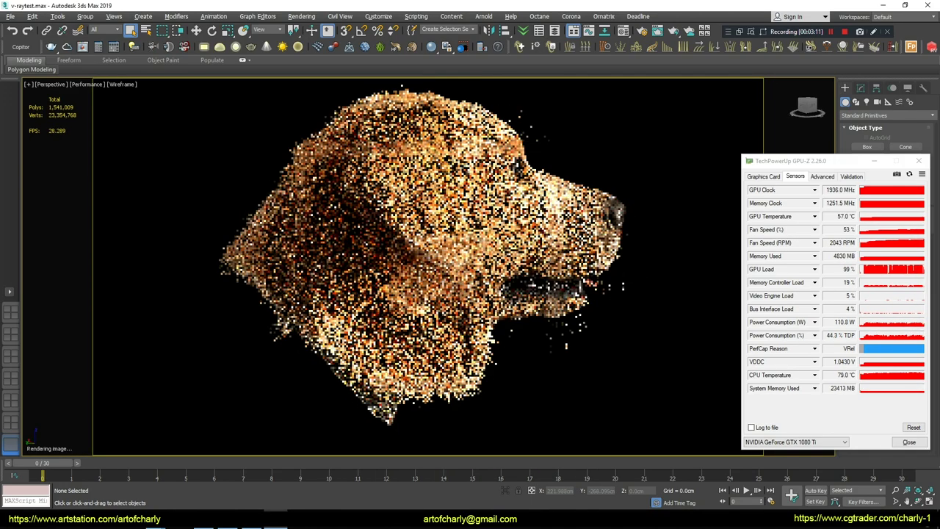
middle_click_drag(411, 243, 464, 189, "alt")
scroll(464, 189, "up", 3)
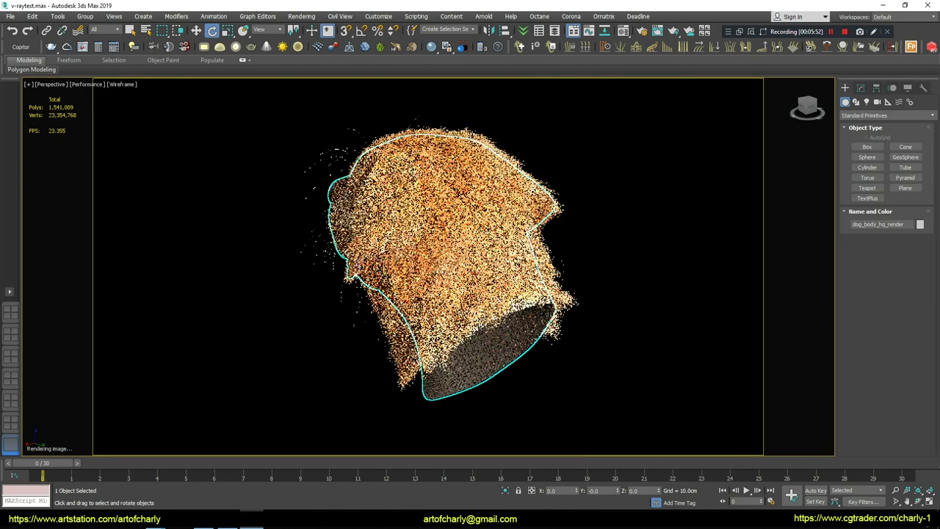
Orbit past the muzzle to look down on the top of the head, then deselect the dog body
middle_click_drag(426, 265, 440, 249, "alt")
scroll(440, 250, "up", 3)
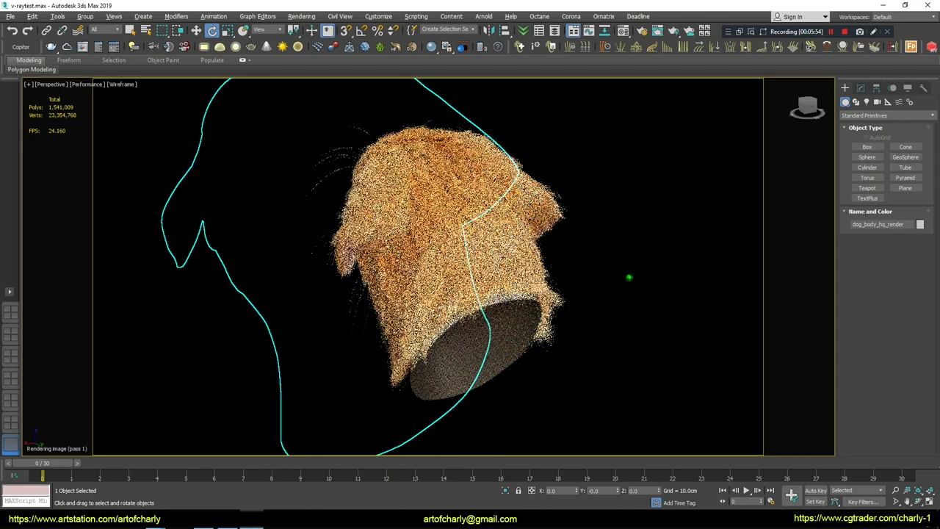
middle_click_drag(323, 309, 277, 309, "alt")
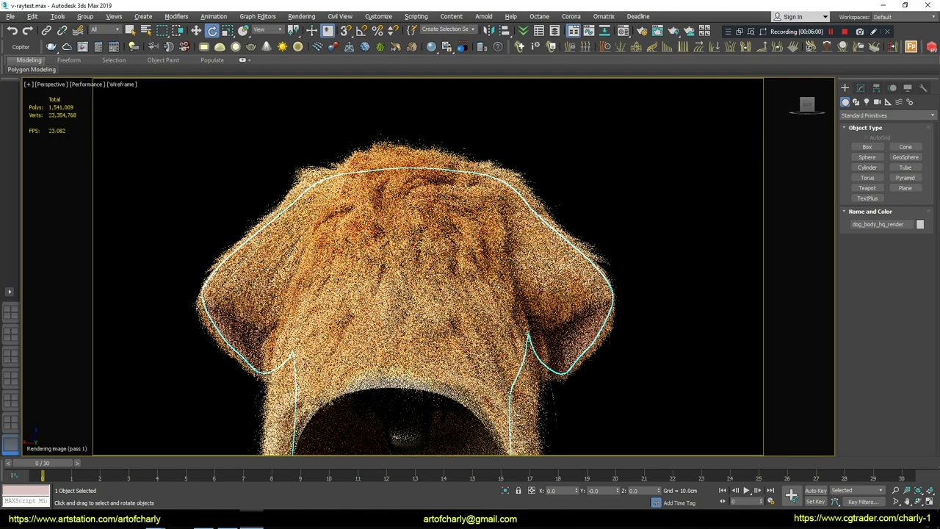
middle_click_drag(277, 309, 277, 292, "alt")
key("ctrl+d")
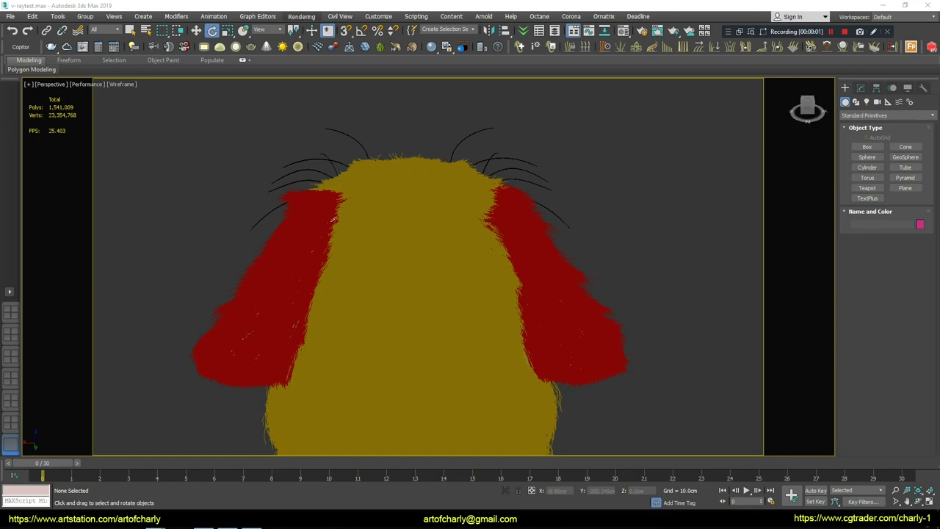
Check the V-Ray GPU render settings, then restart V-Ray GPU IPR in the viewport
left_click(301, 16)
left_click(315, 67)
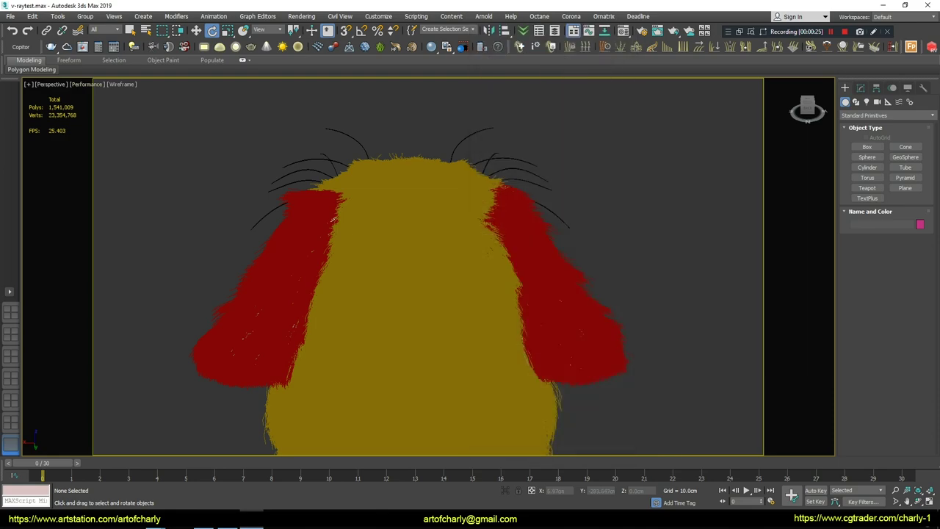
left_click(86, 84)
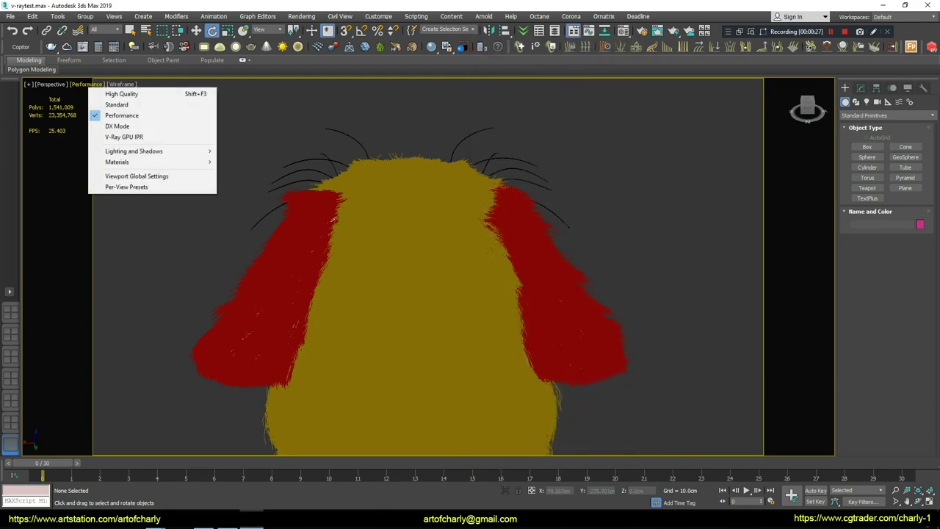
left_click(124, 136)
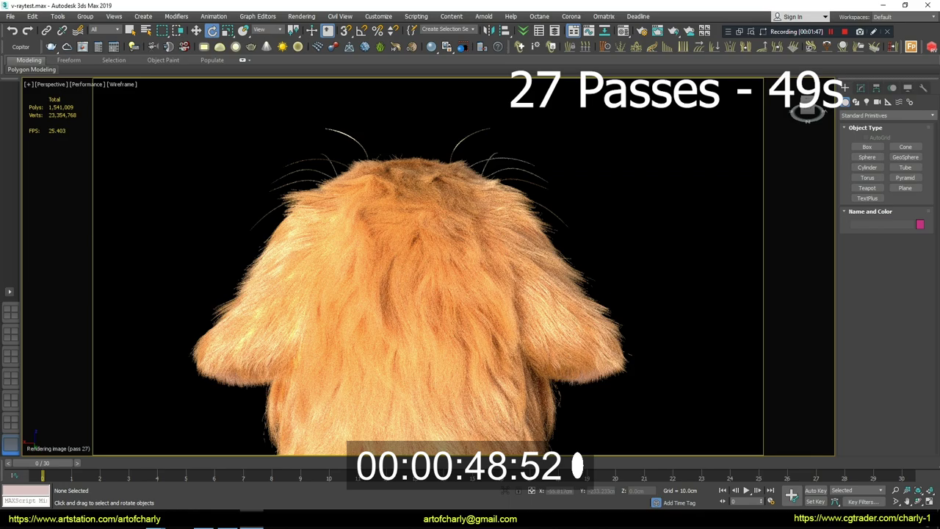
Orbit round to the dog's face and split the screen into perspective and orthographic views
left_click_drag(807, 108, 827, 108)
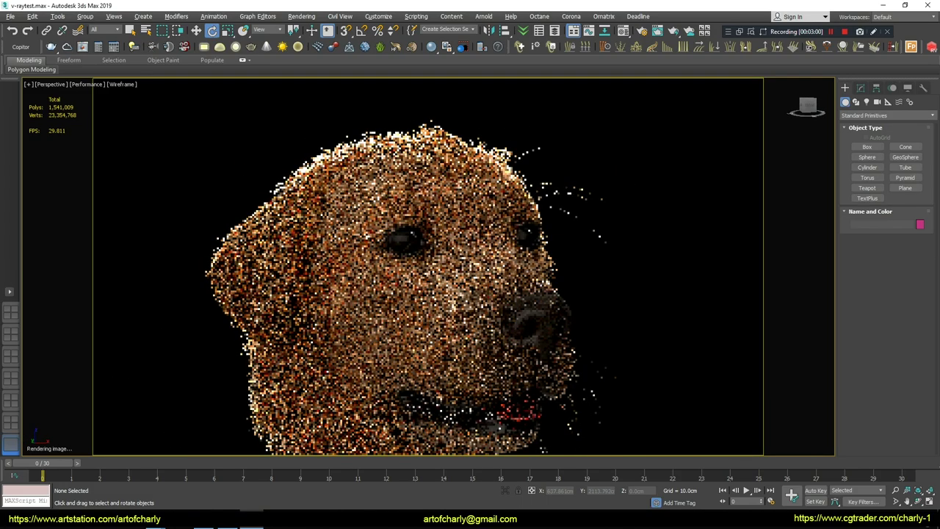
key("alt+w")
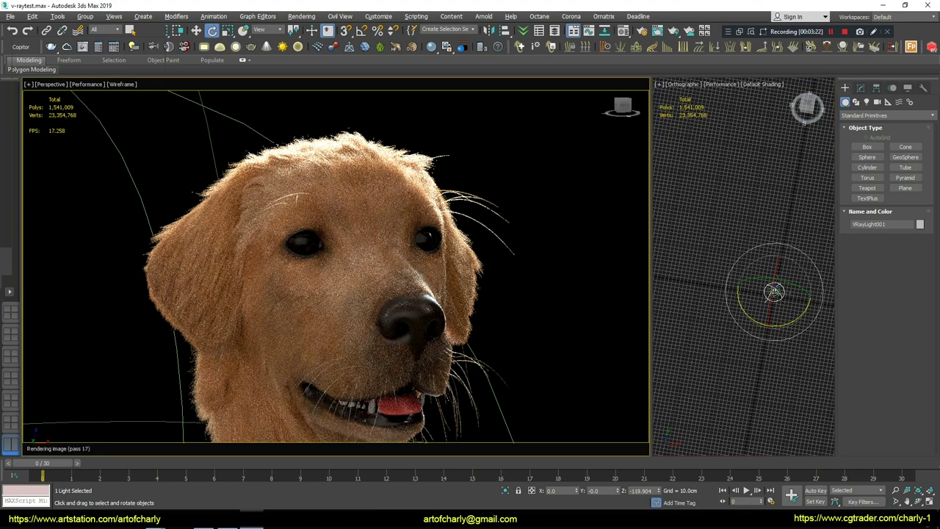
mouse_move(774, 292)
left_mouse_down()
mouse_move(750, 304)
mouse_move(773, 295)
left_mouse_up()
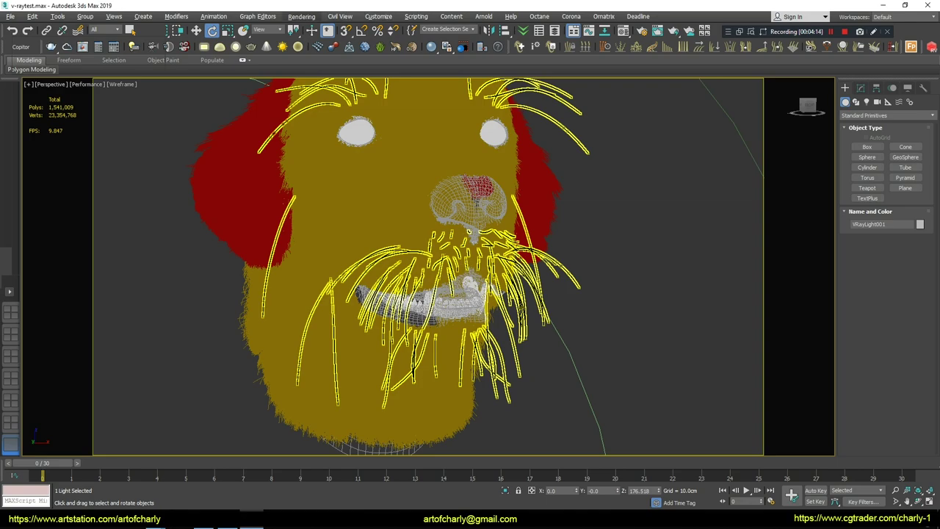
left_click(301, 16)
Check the V-Ray GPU Next setup, start V-Ray GPU IPR in the viewport, and deselect the head
left_click(323, 70)
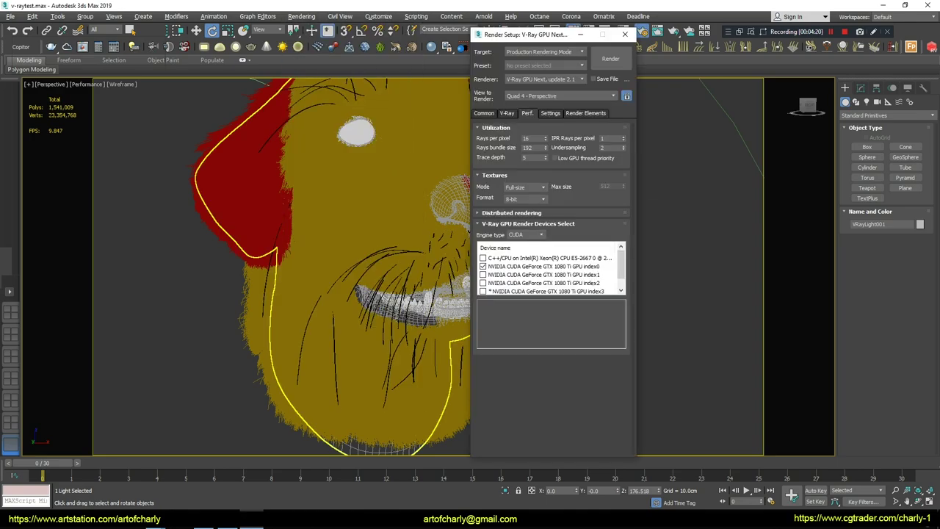
left_click(625, 33)
left_click(87, 84)
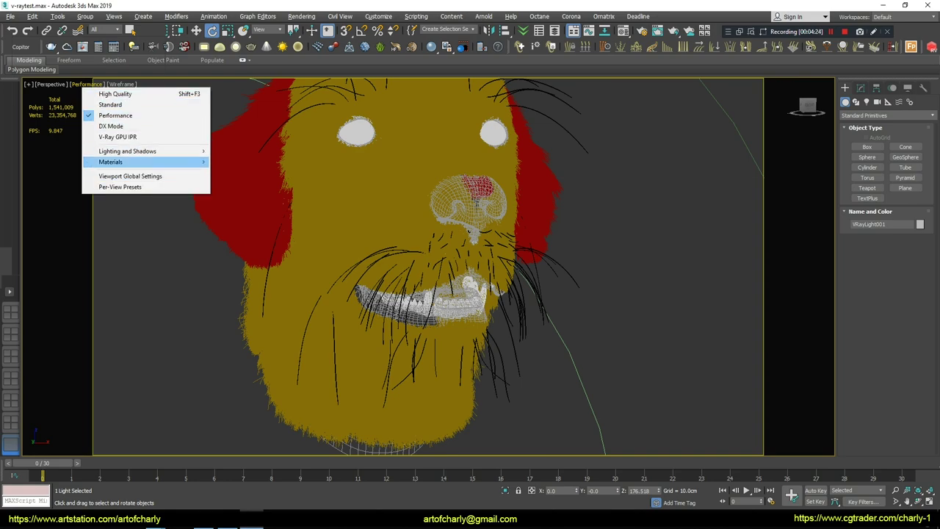
left_click(117, 137)
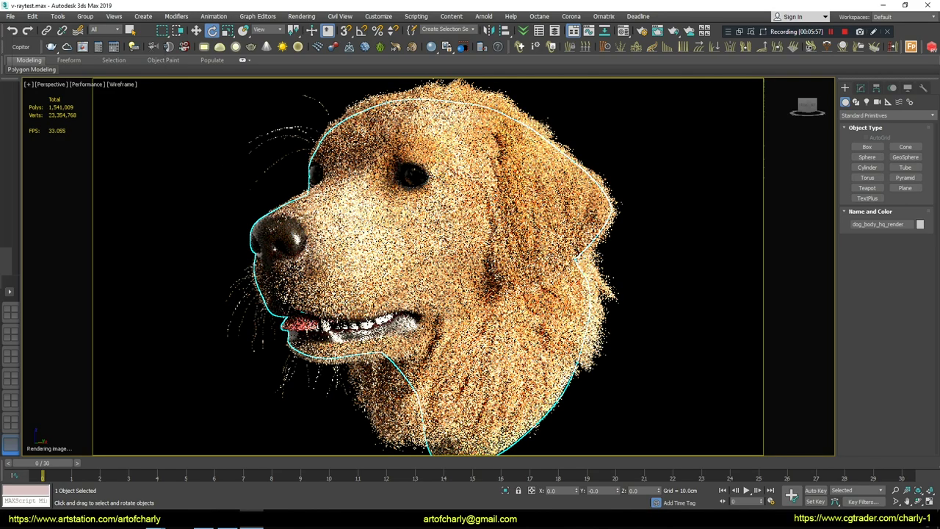
key("ctrl+d")
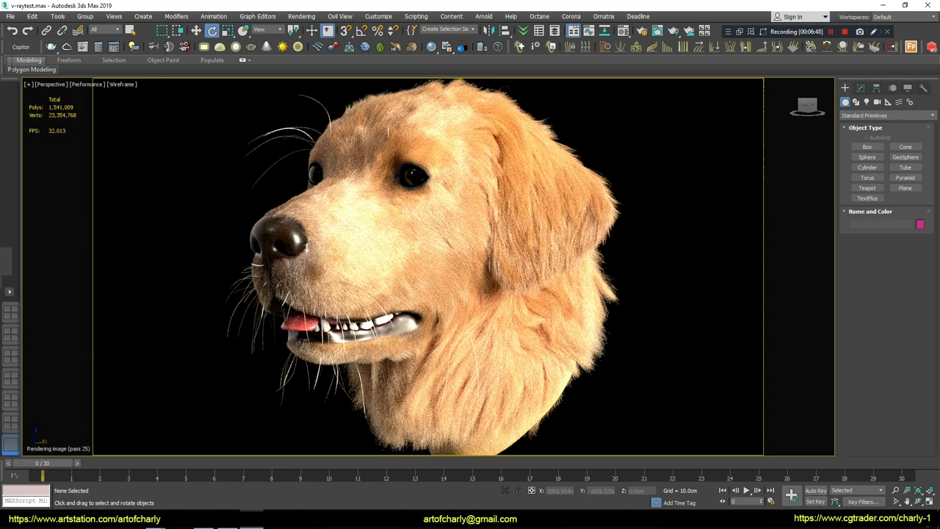
Stop the V-Ray GPU IPR and choose the V-Ray Next renderer in Render Setup
left_click(87, 83)
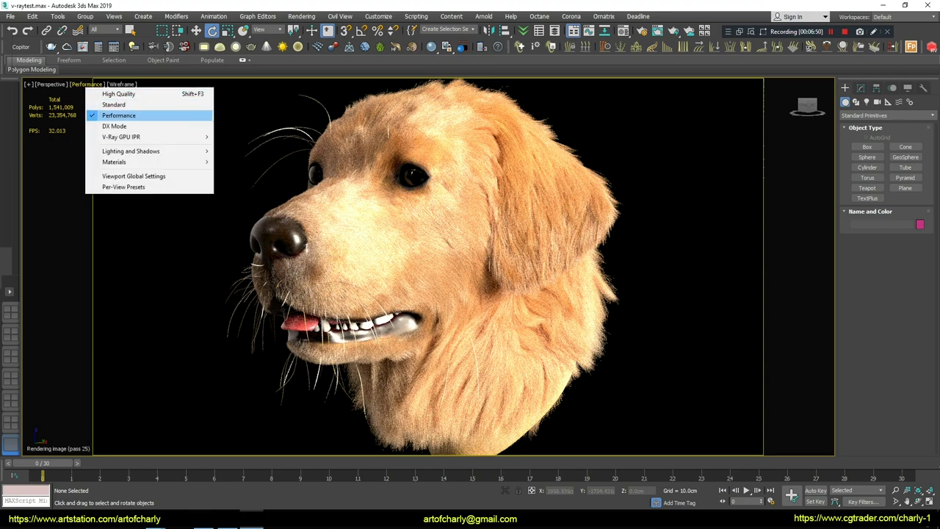
mouse_move(147, 137)
left_click(254, 137)
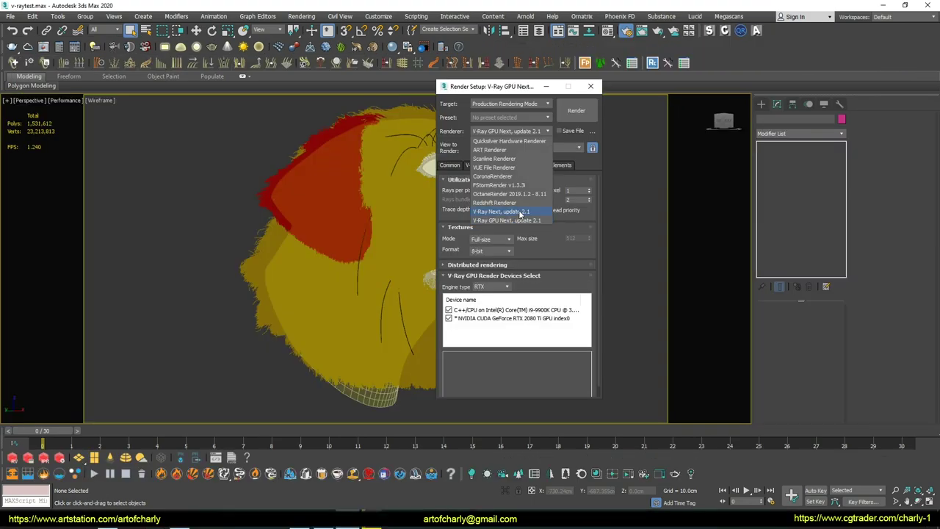
left_click(518, 218)
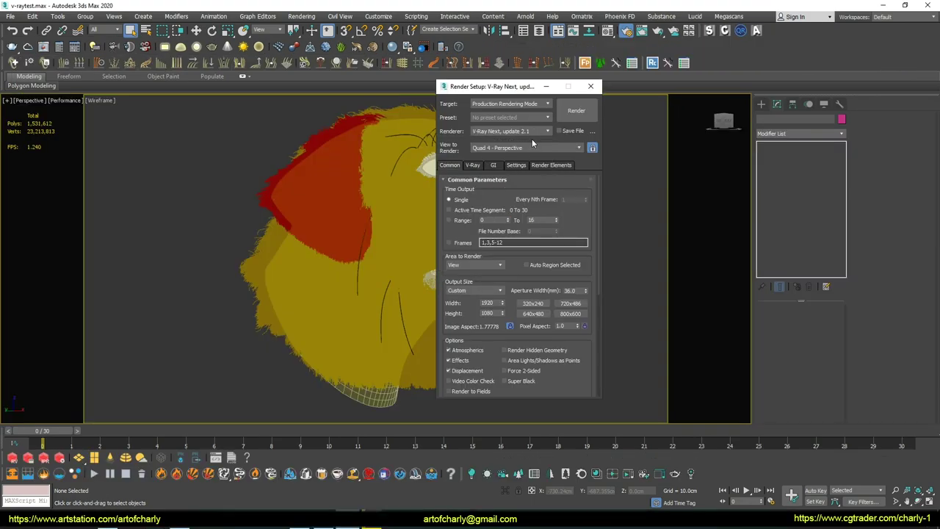
Set the secondary GI engine to Brute force in Expert mode with 10 bounces
left_click(492, 164)
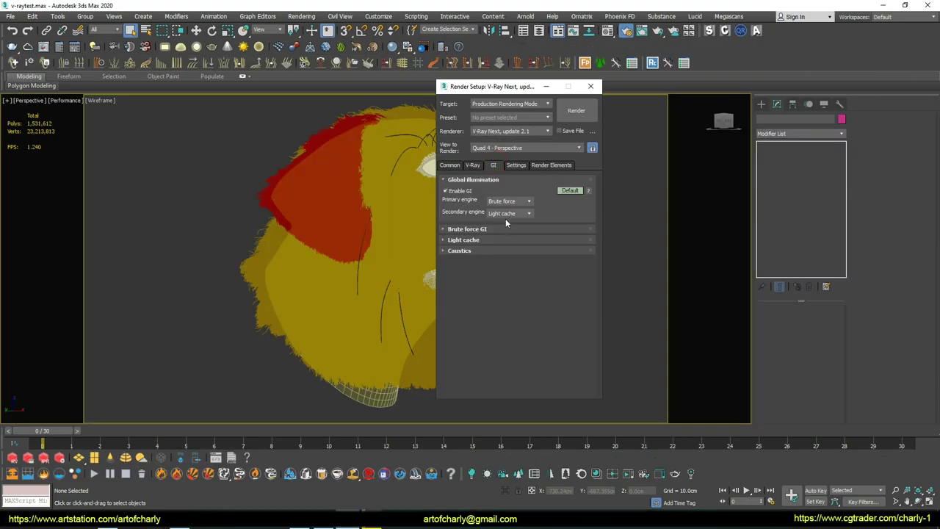
left_click(503, 215)
left_click(513, 223)
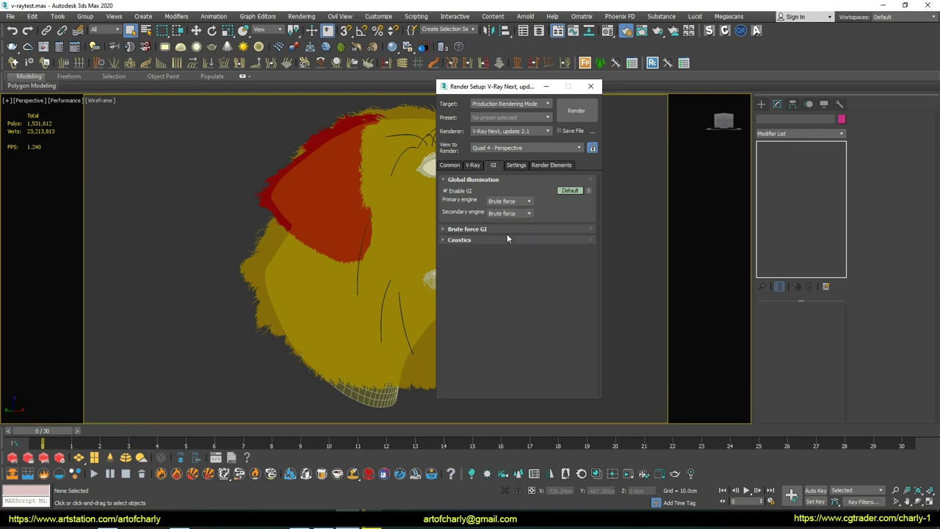
left_click(567, 191)
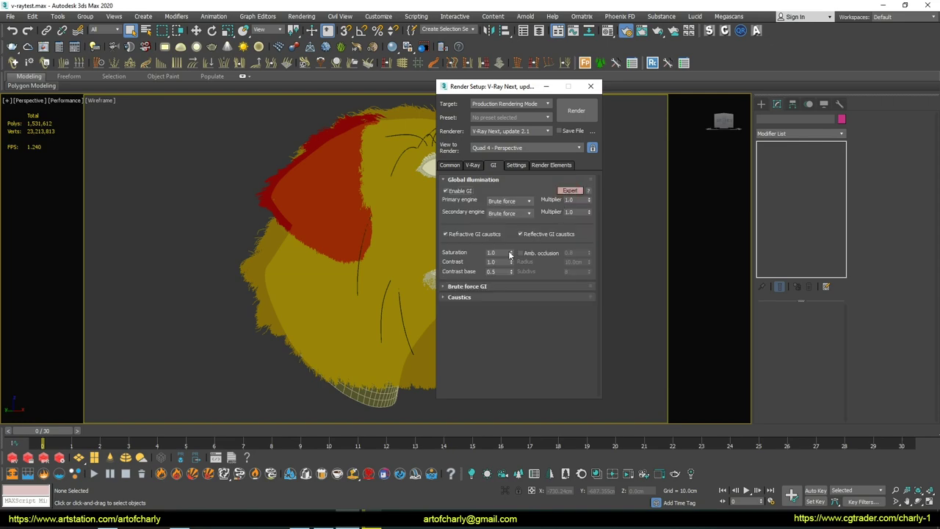
left_click(467, 286)
double_click(498, 306)
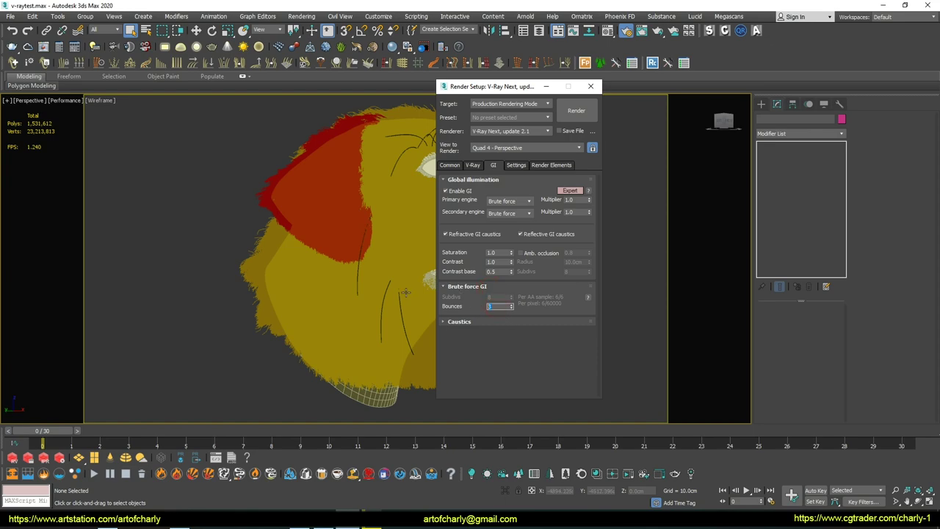
key("ctrl+shift+Tab")
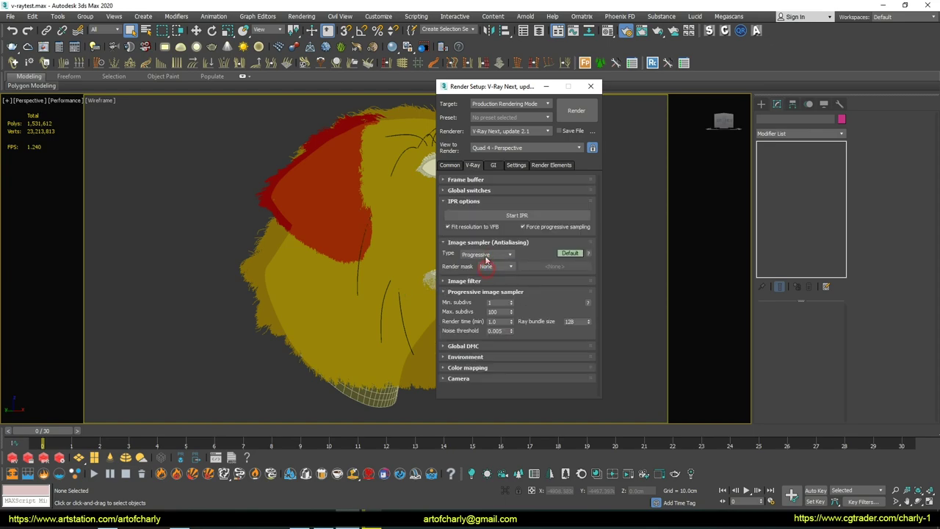
Set progressive render time to 0 and noise threshold to 0.01, then close Render Setup
right_click(511, 321)
double_click(496, 330)
type("0.01")
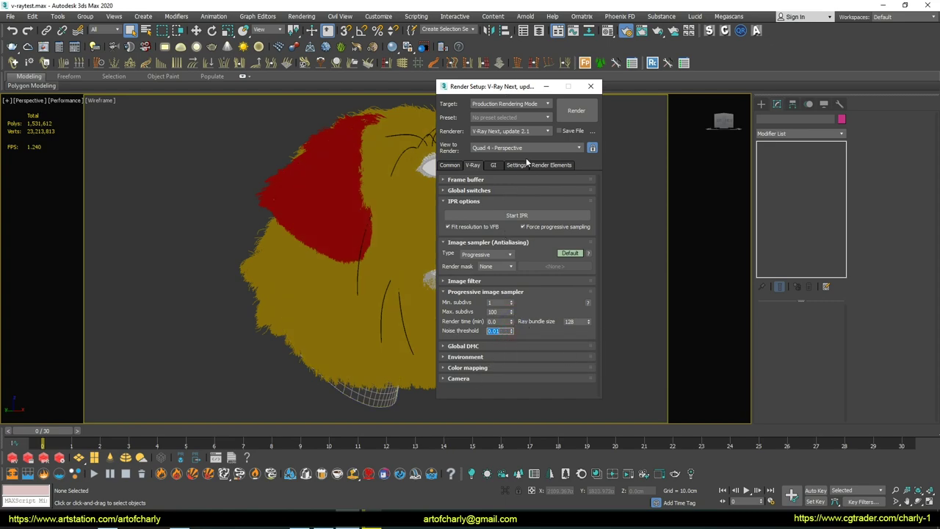
left_click(494, 165)
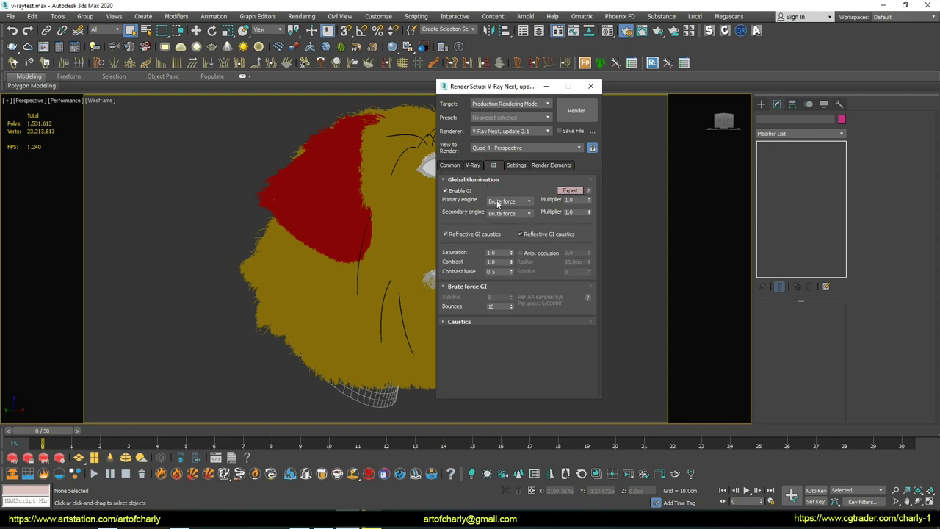
left_click(473, 166)
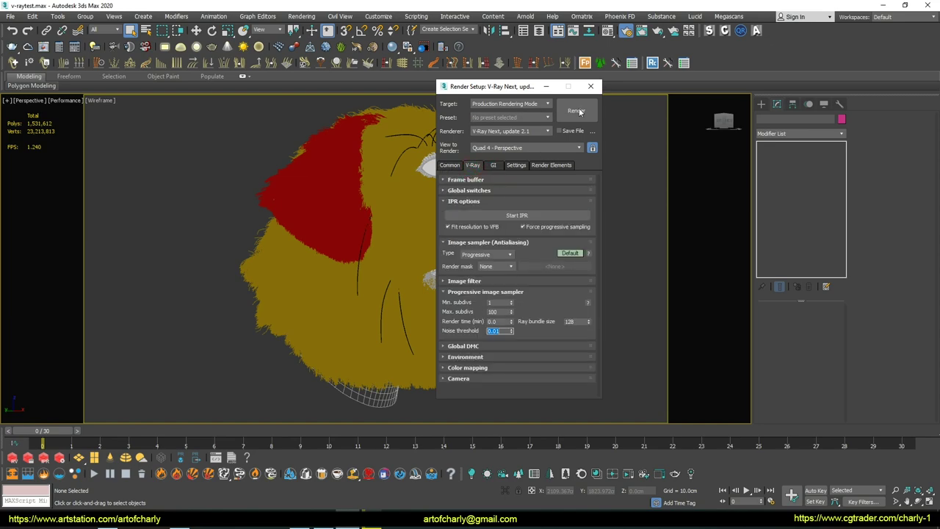
left_click(591, 86)
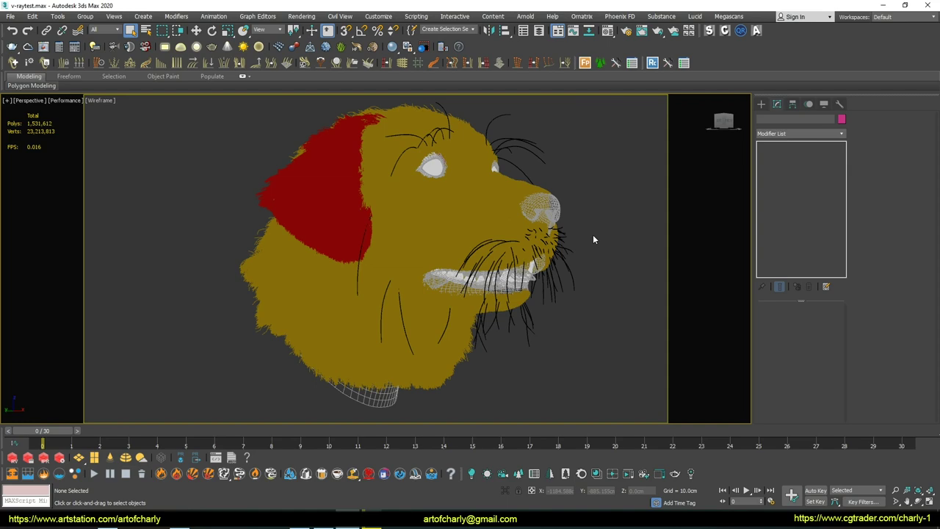
Show Task Manager's CPU and GPU performance graphs and start V-Ray IPR in the viewport
key("ctrl+shift+Escape")
left_click(325, 147)
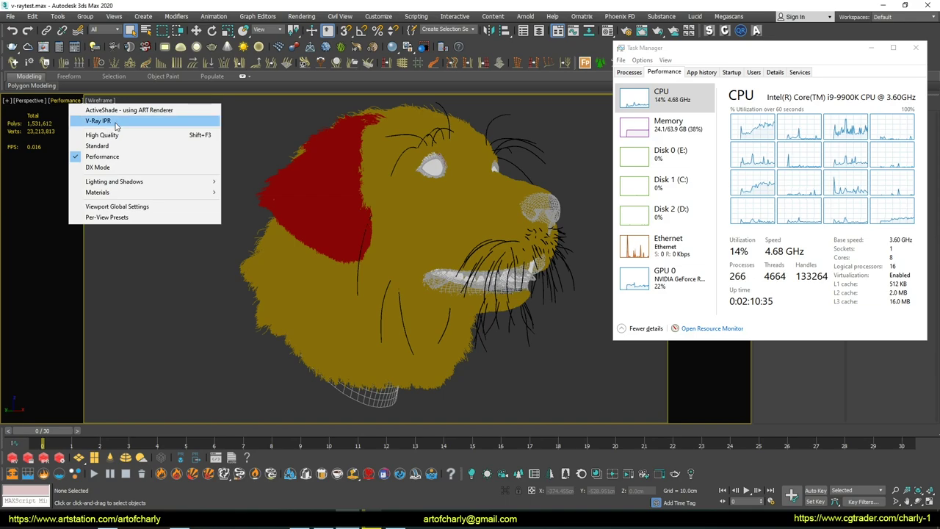
left_click(116, 125)
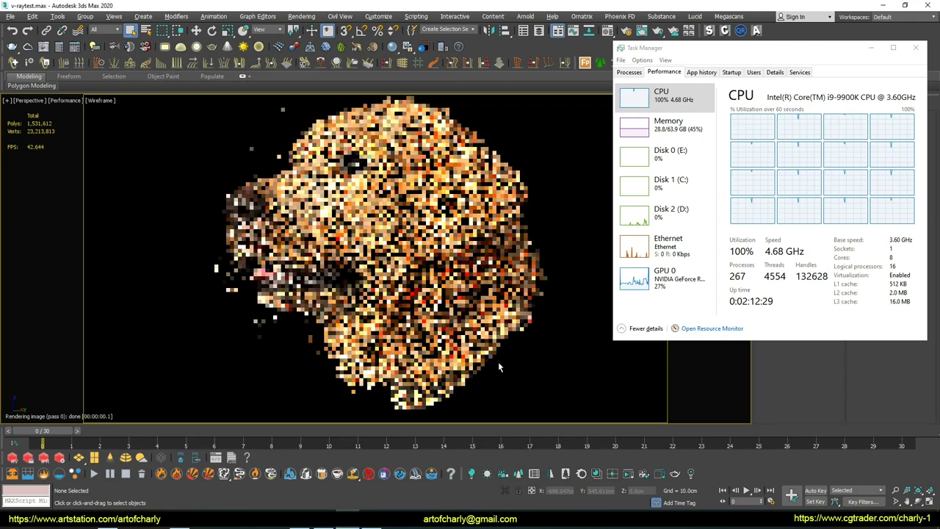
Orbit the viewport around the dog's head to view it from behind
middle_click_drag(498, 362, 430, 372, "alt")
scroll(437, 348, "up", 2)
scroll(430, 372, "down", 2)
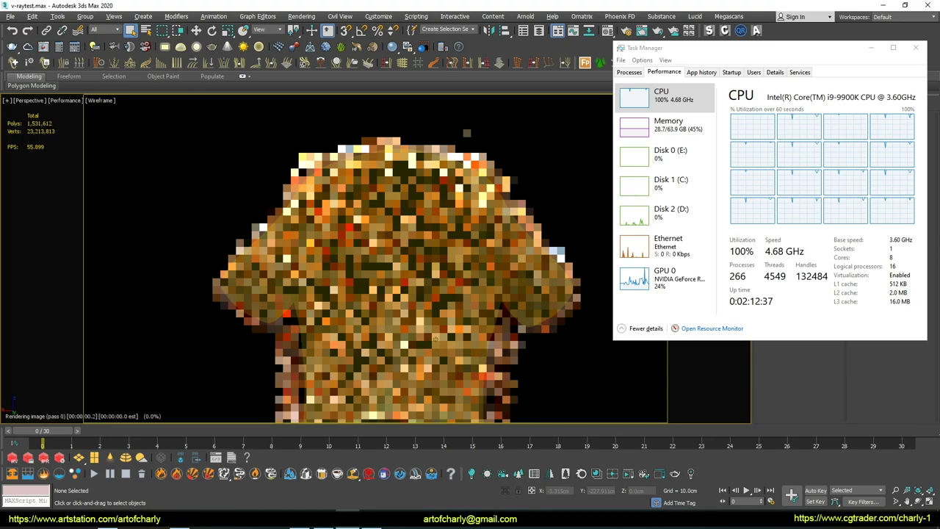
middle_click_drag(430, 372, 448, 368, "alt")
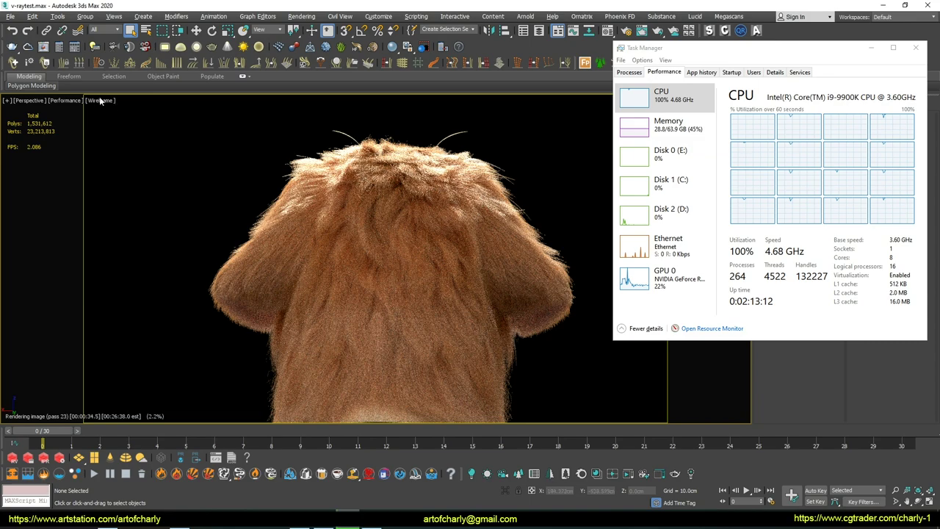
Stop the running V-Ray IPR from the viewport's Performance menu
left_click(63, 100)
mouse_move(107, 124)
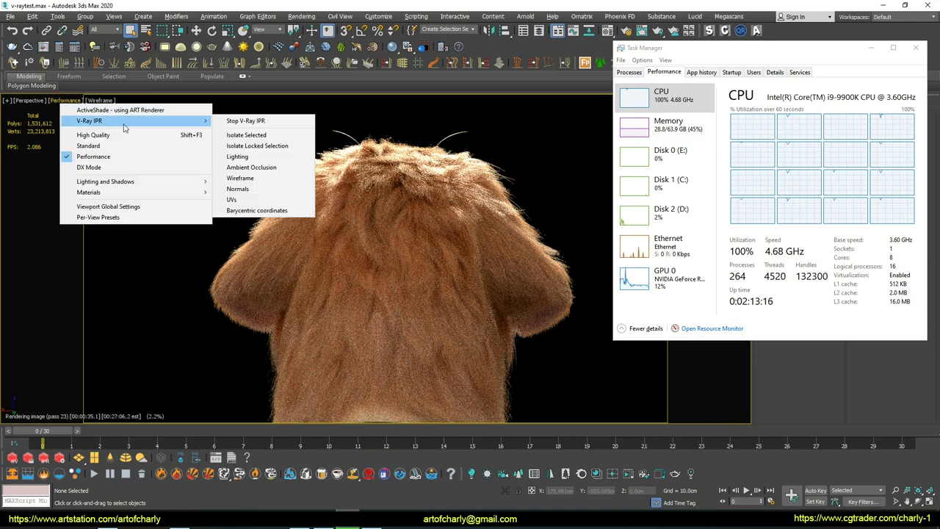
left_click(263, 122)
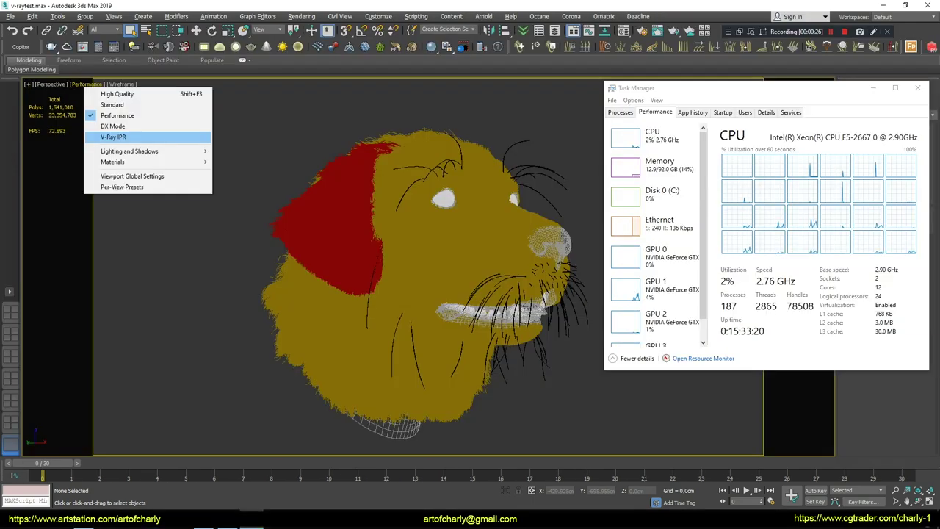
Start V-Ray IPR on the dual-Xeon machine and let it reach 22 passes
left_click(113, 137)
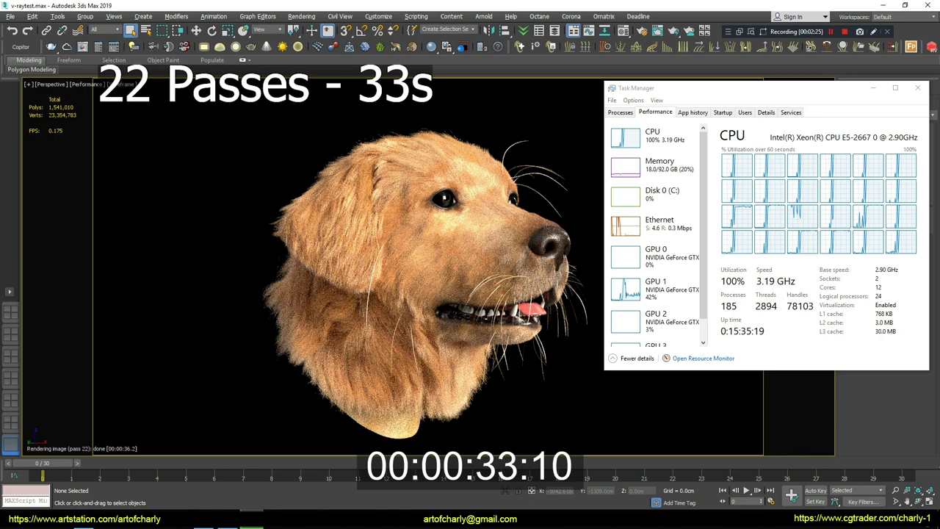
Stop the back-of-head IPR at 22 passes (51 s), then start V-Ray IPR on the Xeon E5-1650 v2 machine
middle_click_drag(412, 286, 561, 296, "alt")
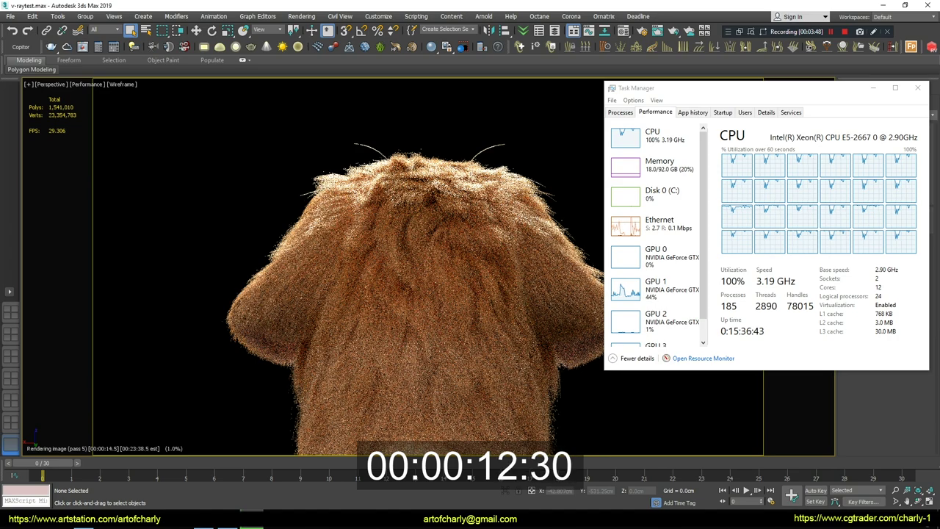
left_click_drag(686, 91, 712, 90)
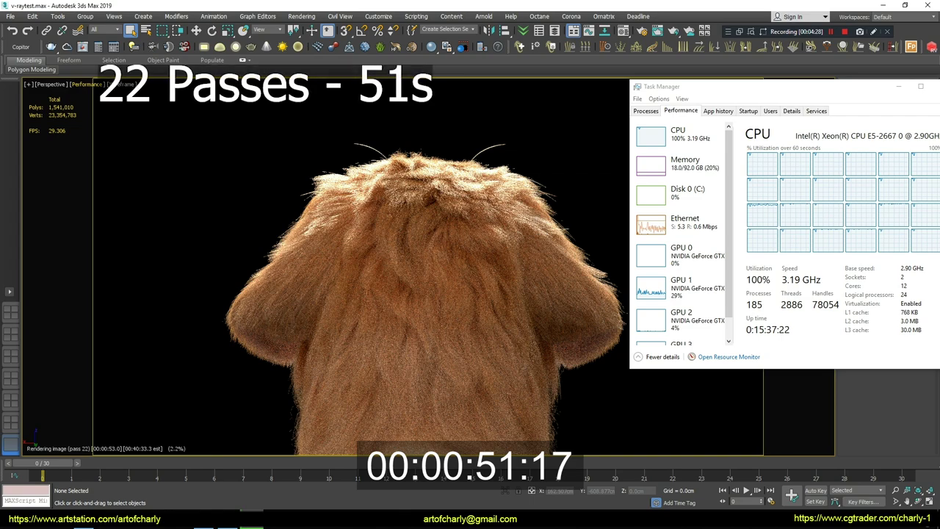
left_click(87, 84)
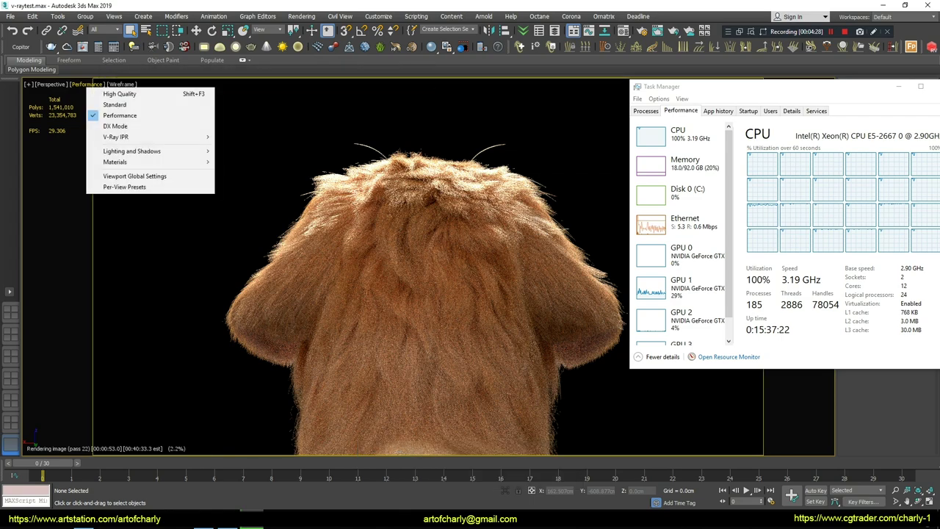
mouse_move(147, 136)
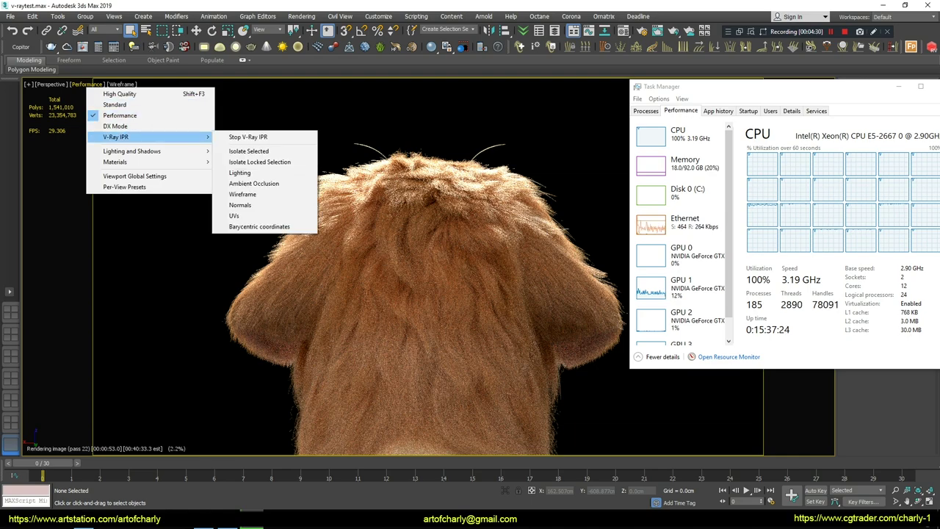
left_click(250, 137)
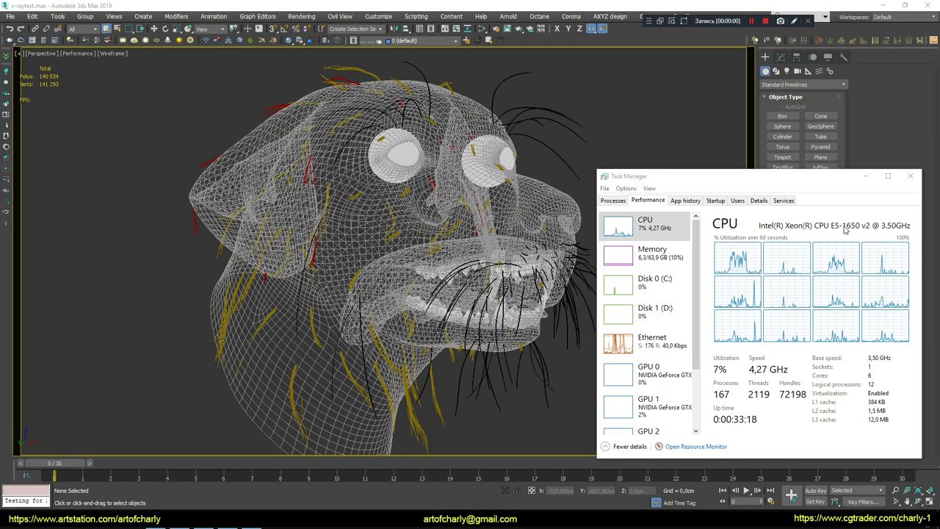
left_click(82, 54)
left_click(110, 74)
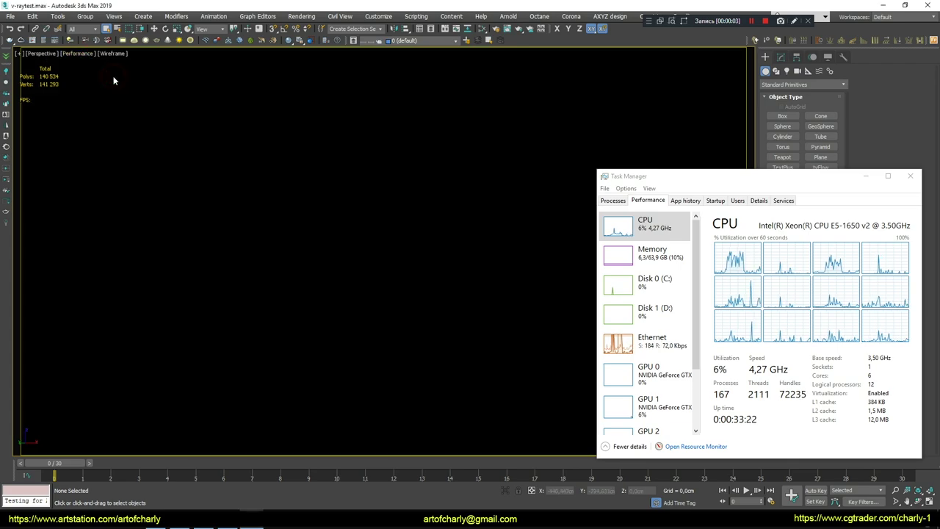
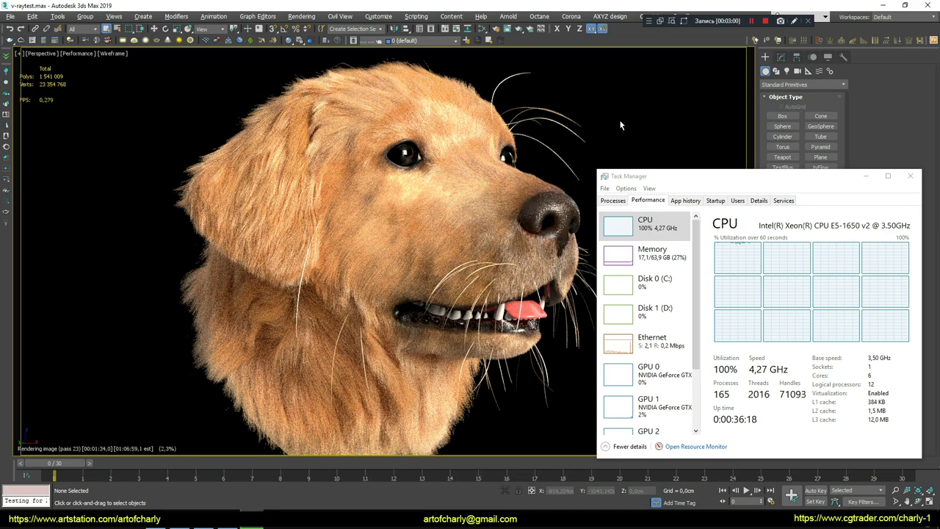
Zoom the Perspective view in and out on the dog head so the V-Ray IPR restarts
scroll(619, 120, "up", 3)
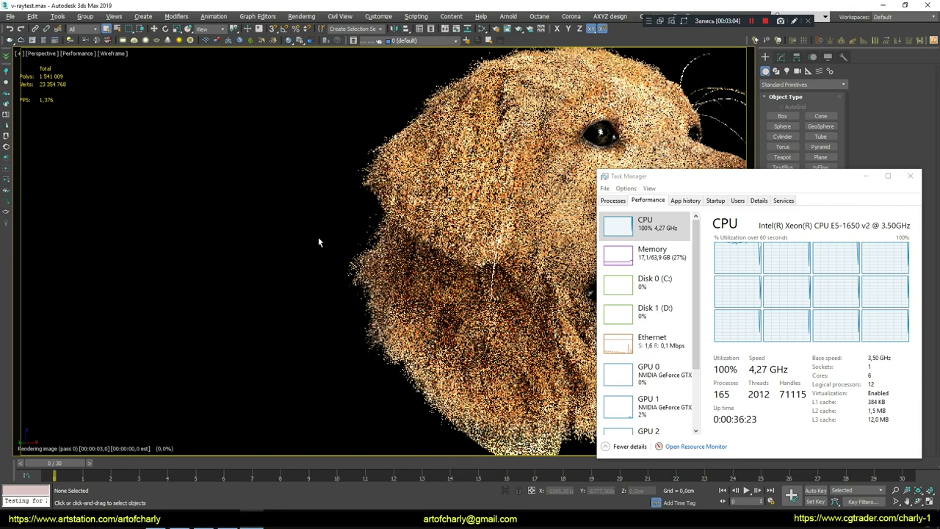
scroll(242, 240, "down", 1)
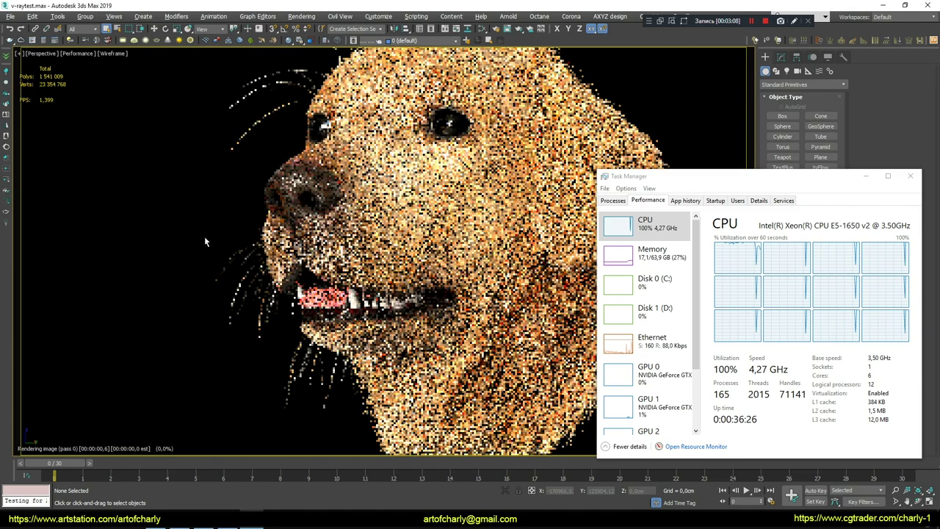
scroll(205, 238, "up", 1)
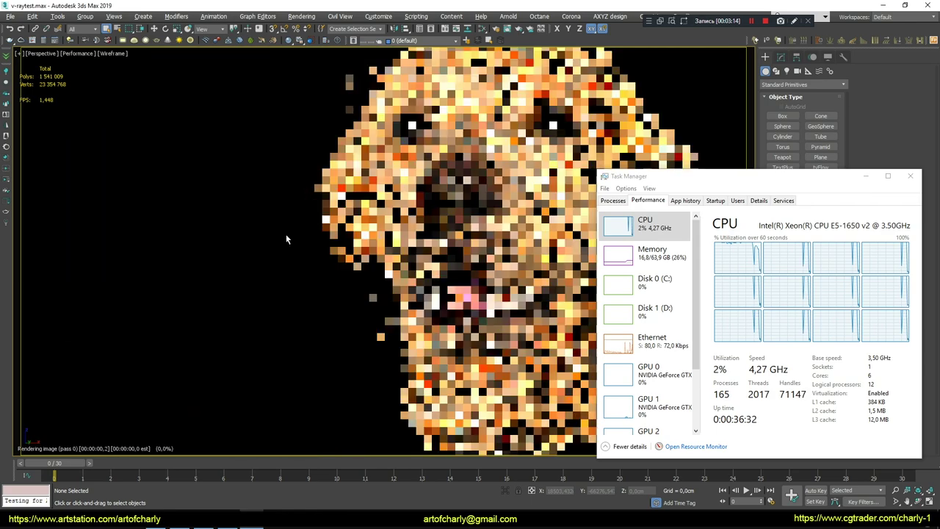
scroll(285, 234, "up", 1)
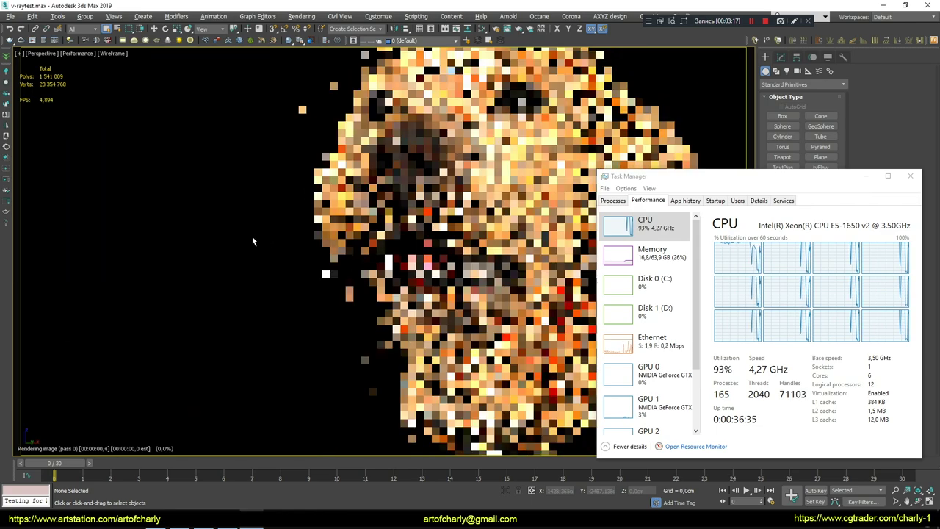
scroll(252, 236, "up", 1)
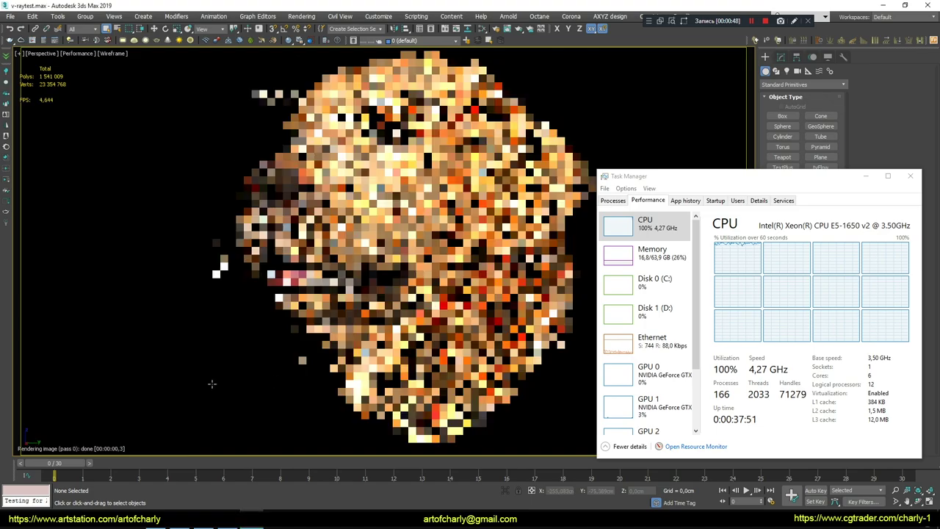
Orbit the Perspective view around to the back of the furry dog head
middle_click_drag(211, 383, 569, 146, "alt")
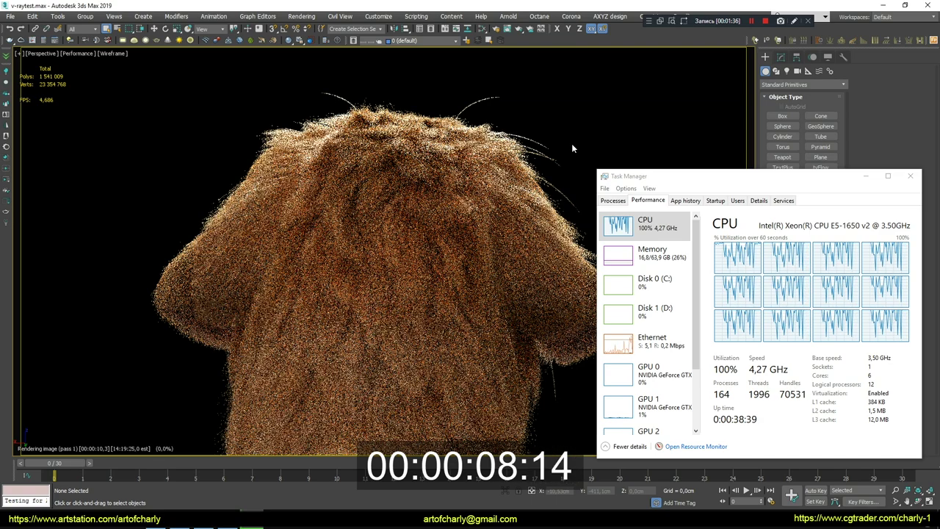
left_click(766, 21)
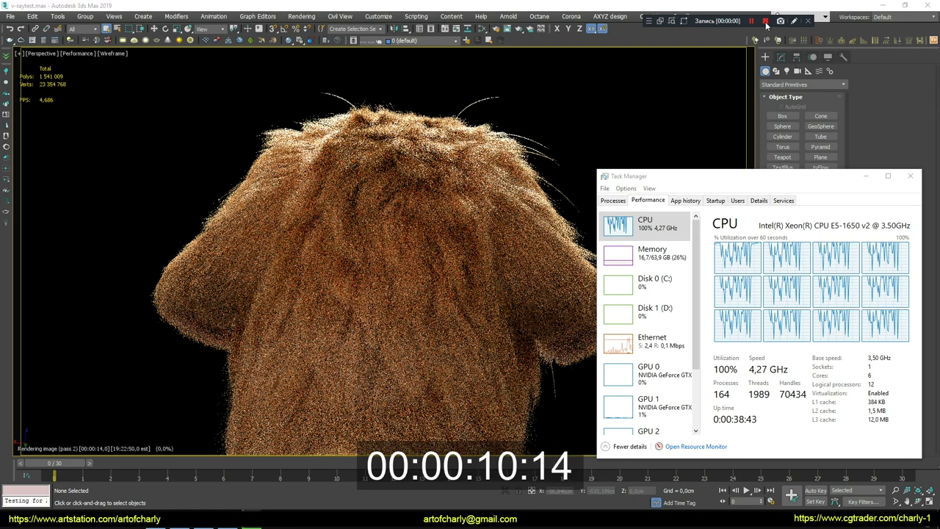